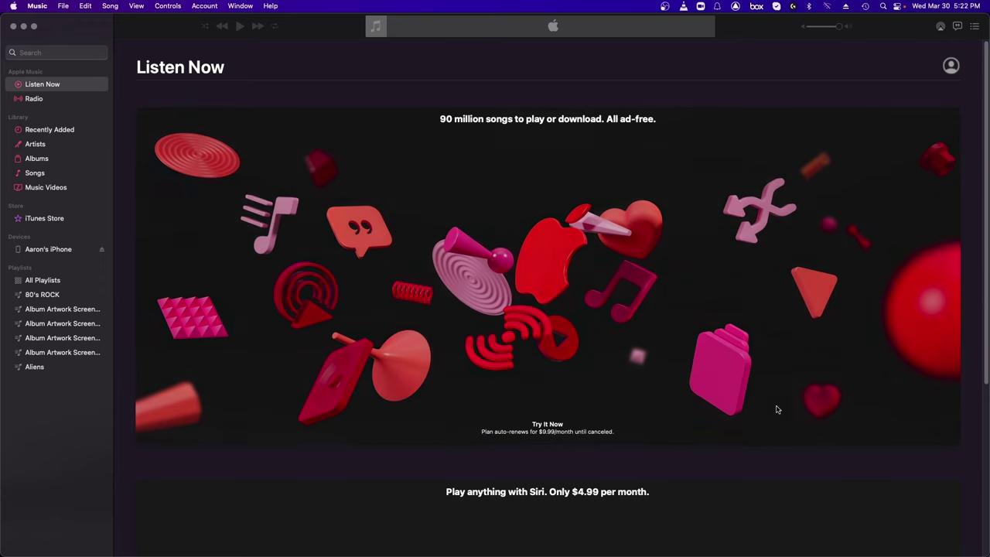
# - Start importing music into the library and open the James Horner folder on the ESD-USB drive
pyautogui.click(64, 6)
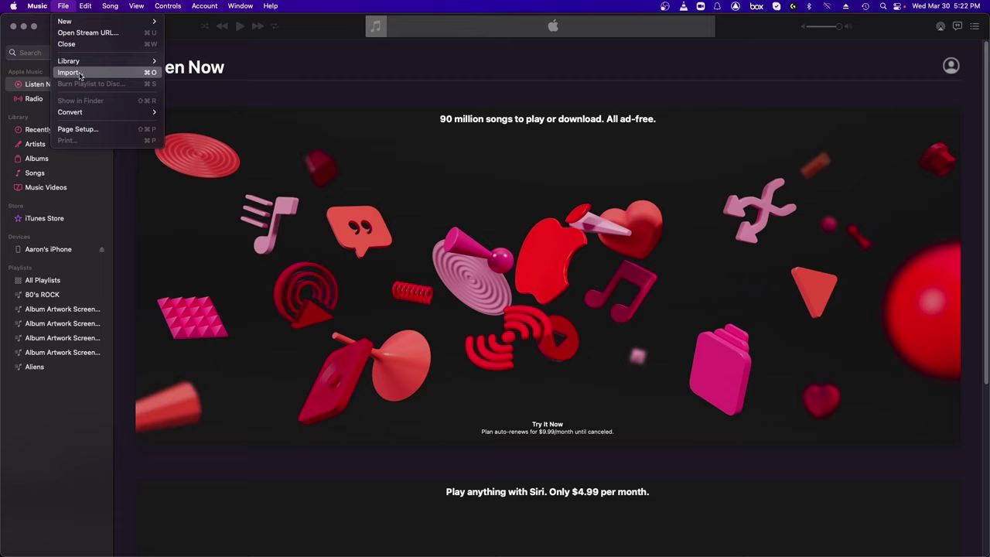
pyautogui.click(80, 74)
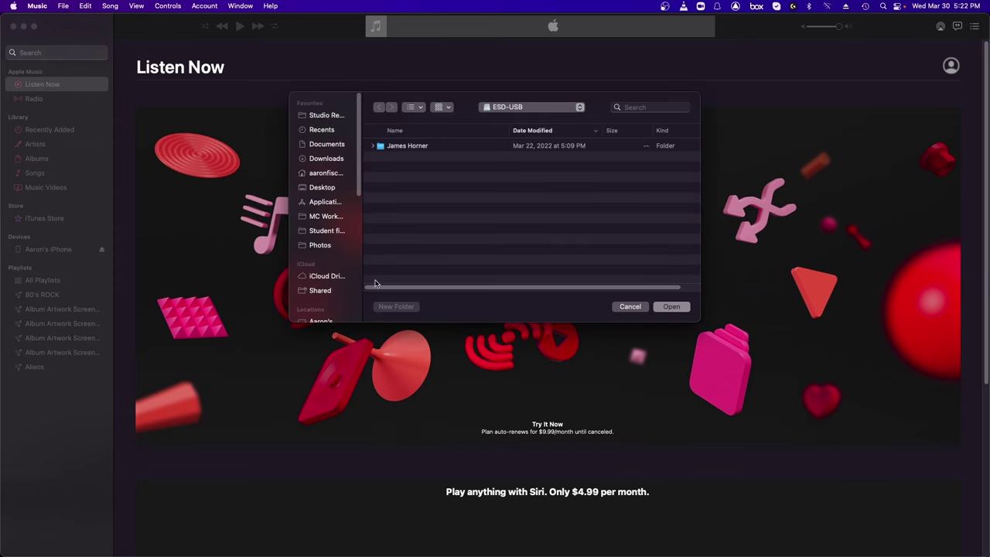
pyautogui.scroll(-4, 324, 219)
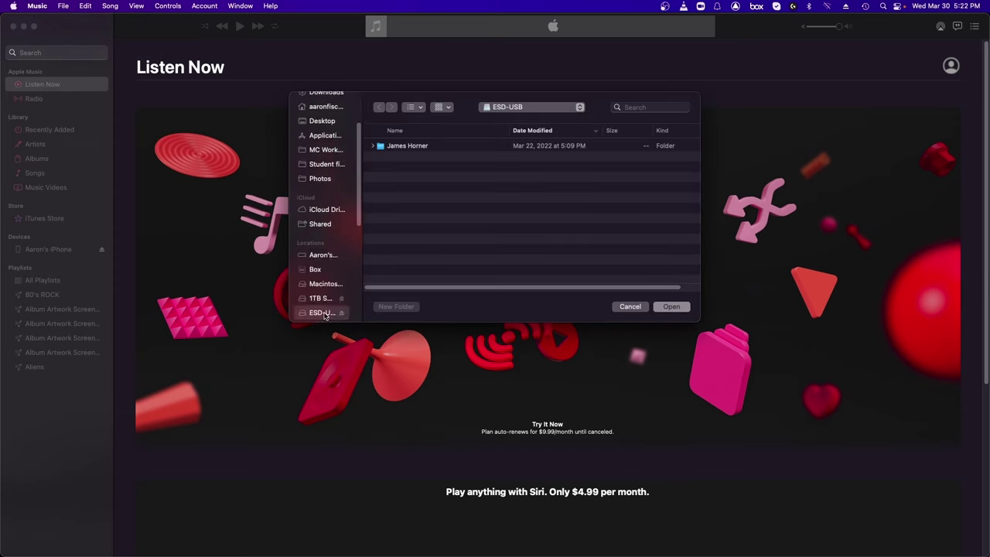
pyautogui.click(410, 151)
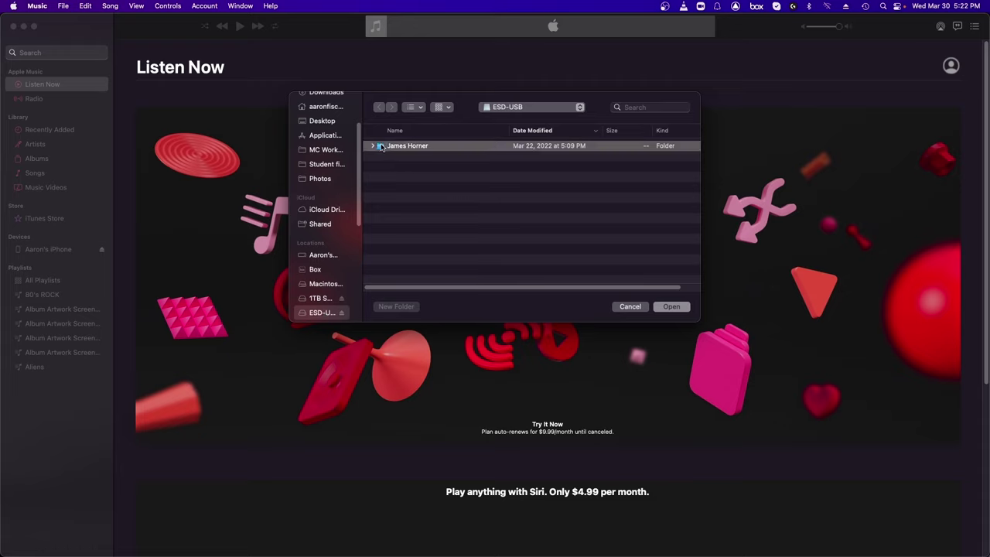
pyautogui.doubleClick(372, 148)
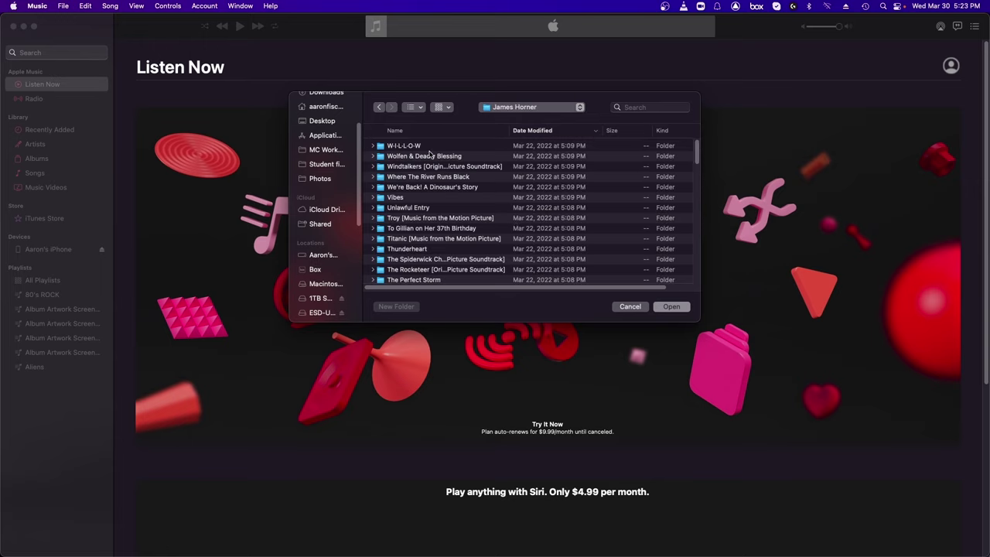
# - Select all album folders from W-I-L-L-O-W through A Beautiful Mind for import, and cancel the import dialog
pyautogui.click(428, 149)
pyautogui.scroll(-20, 458, 206)
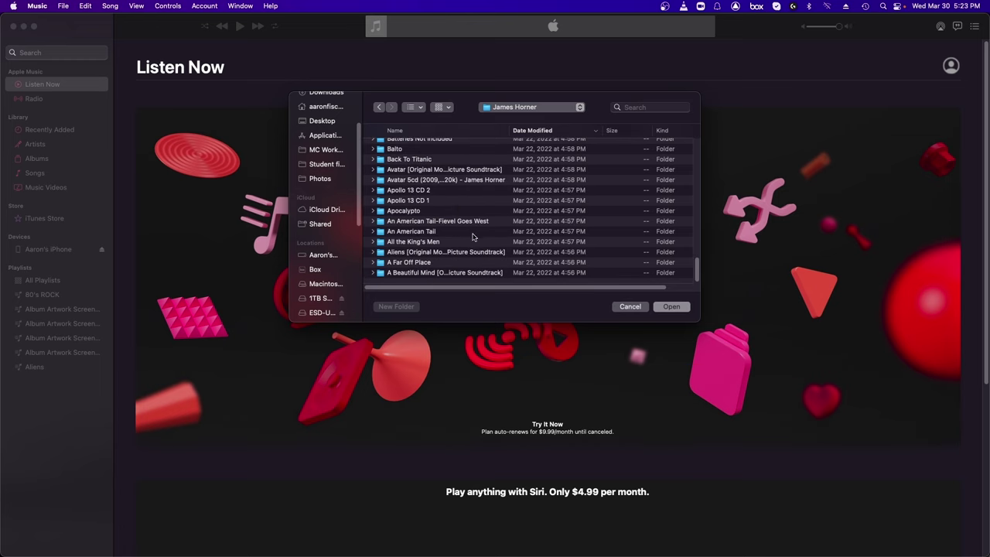
pyautogui.keyDown('shift'); pyautogui.click(478, 275); pyautogui.keyUp('shift')
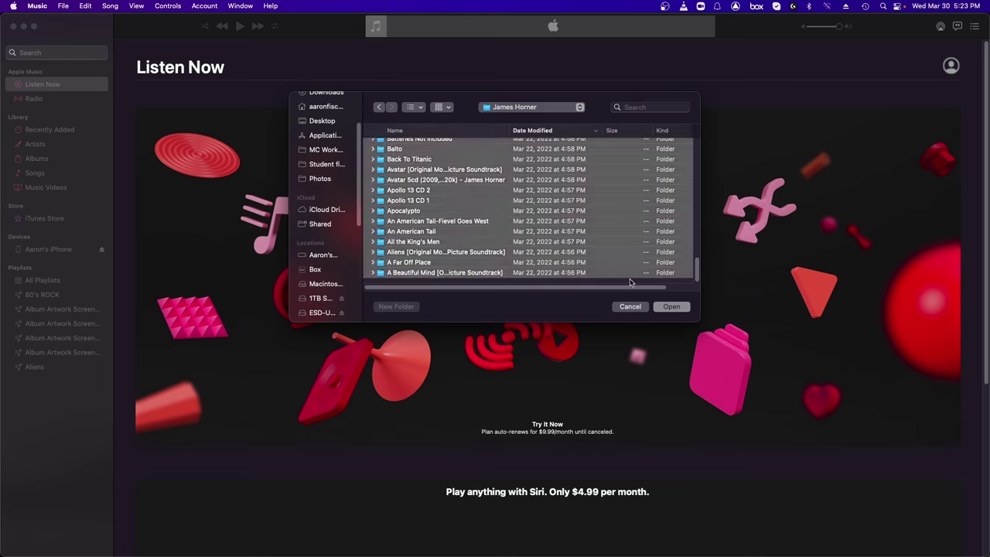
pyautogui.click(666, 307)
pyautogui.click(632, 307)
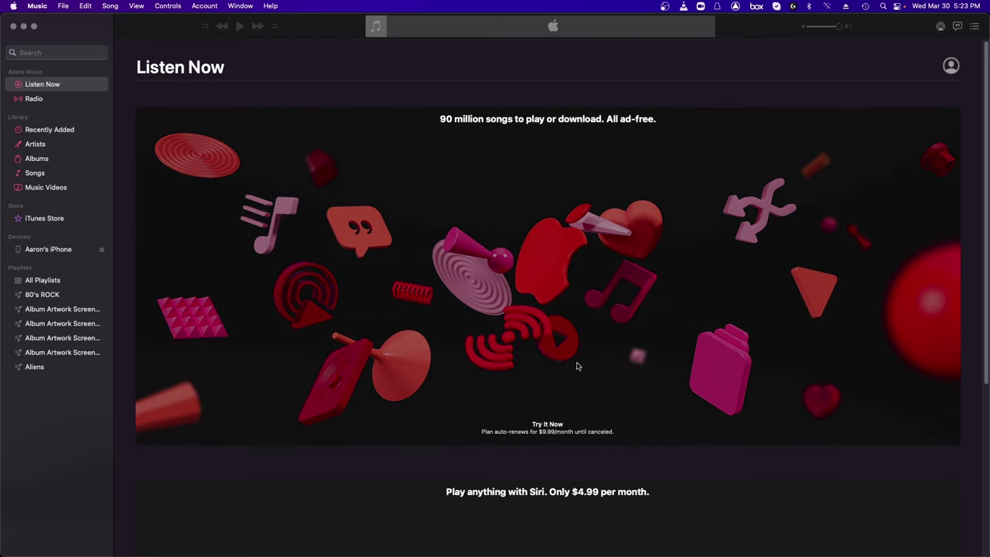
# - Show the library's albums and examine the cover artwork of the James Horner soundtracks
pyautogui.click(37, 159)
pyautogui.scroll(5, 557, 225)
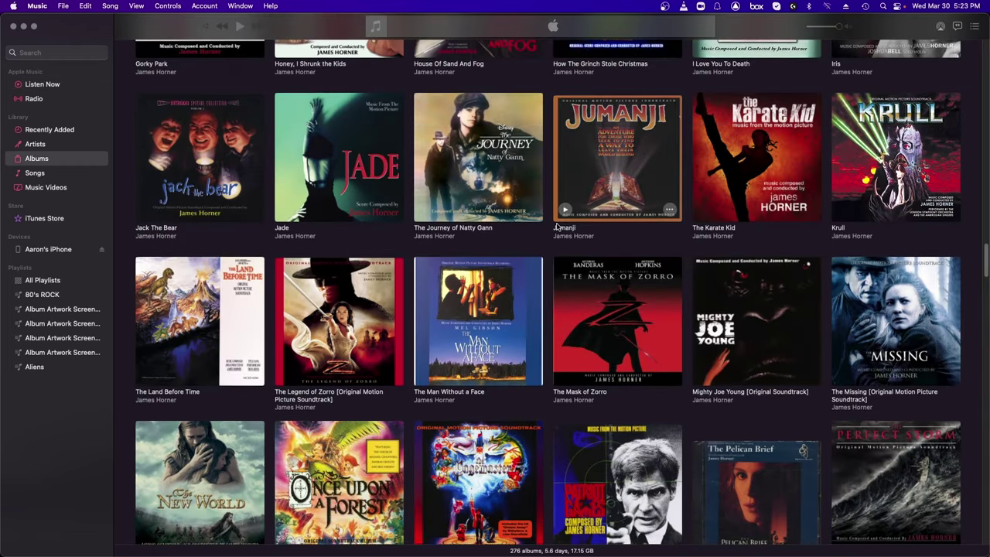
pyautogui.scroll(8, 554, 226)
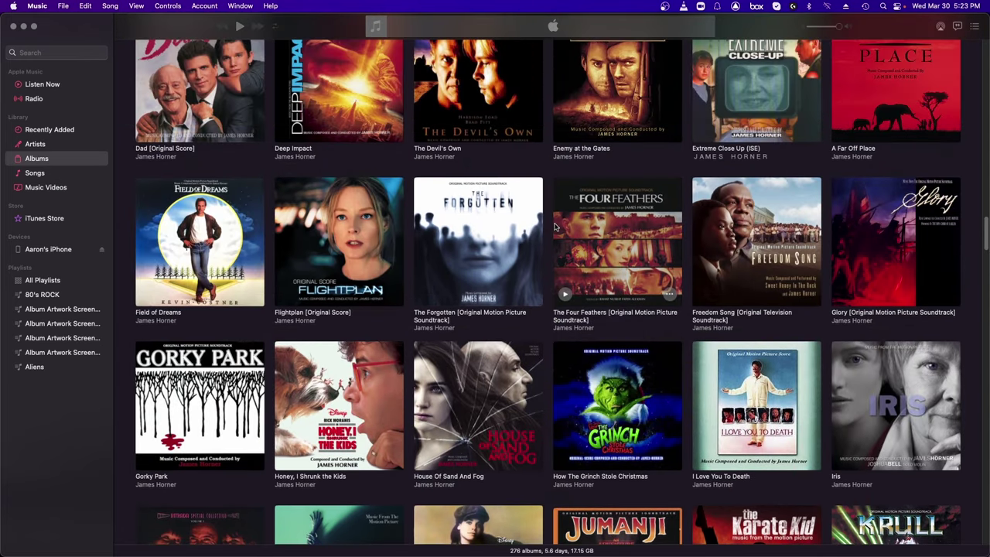
pyautogui.scroll(8, 554, 226)
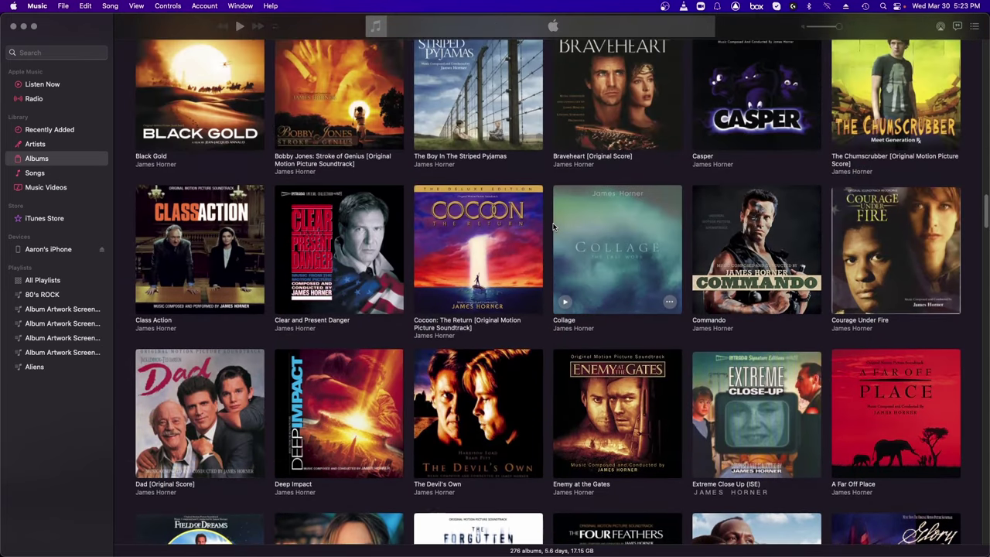
pyautogui.scroll(6, 551, 223)
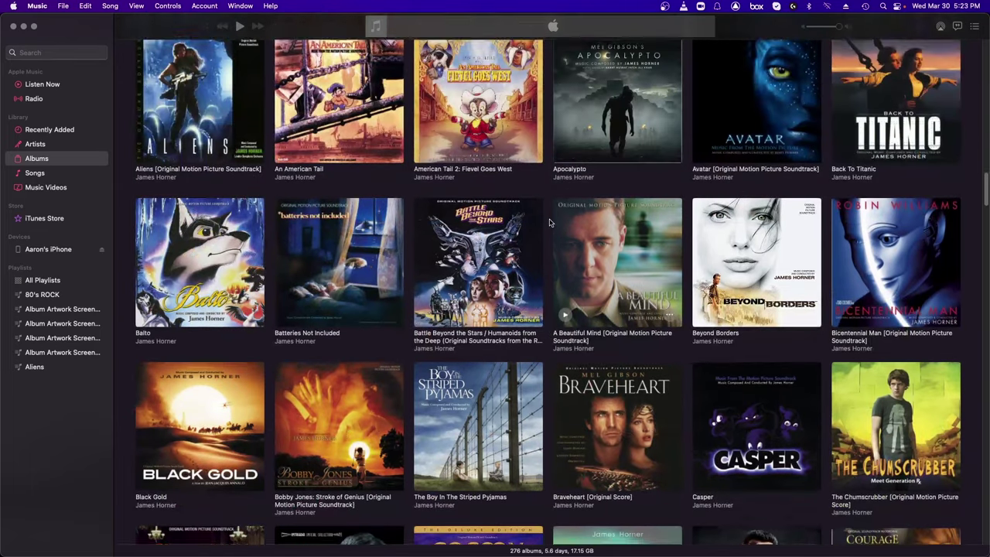
pyautogui.scroll(-2, 549, 223)
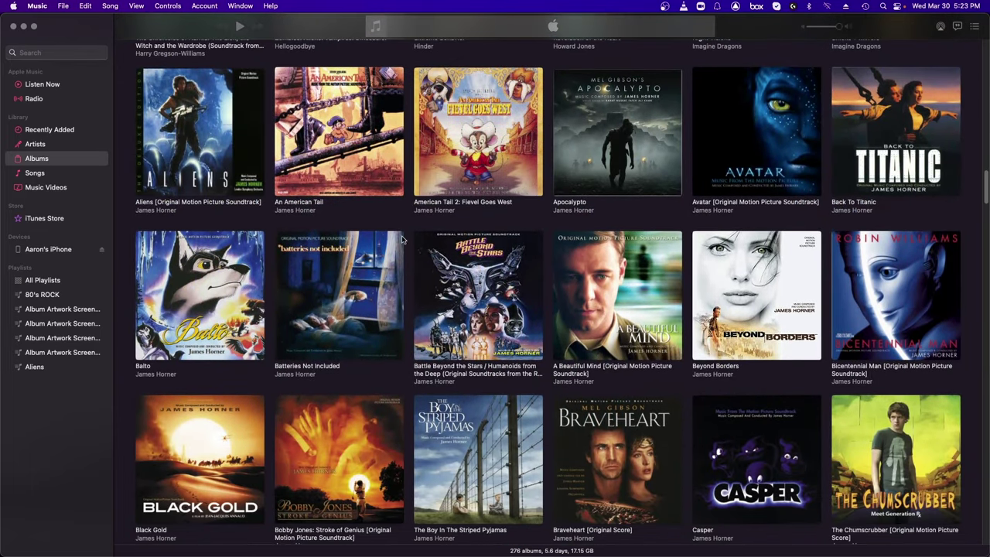
pyautogui.scroll(-10, 777, 350)
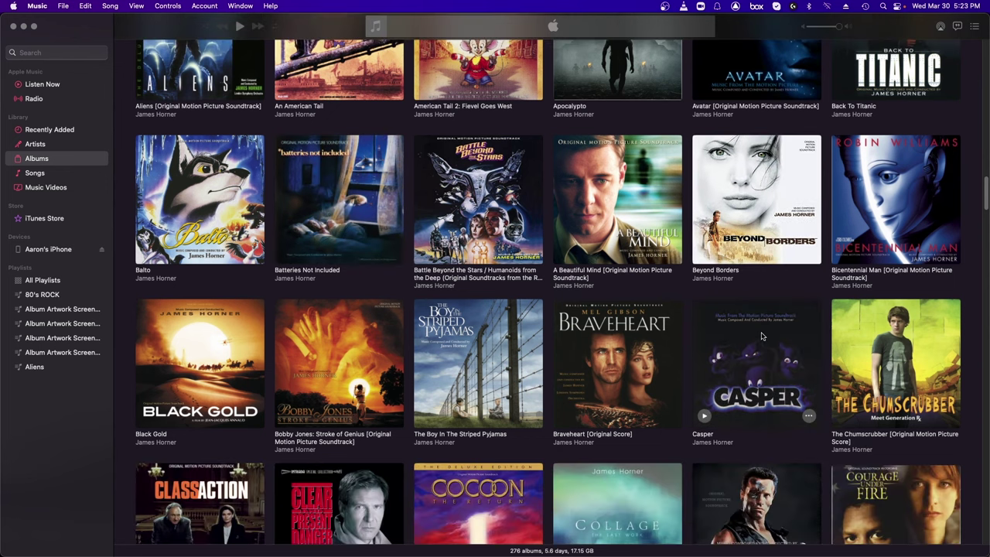
pyautogui.scroll(-5, 761, 334)
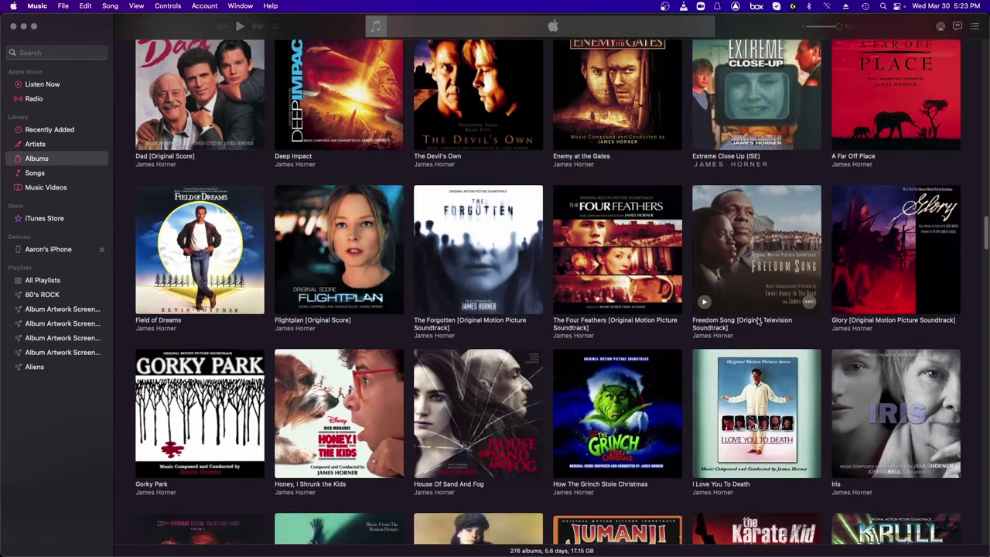
pyautogui.scroll(12, 758, 320)
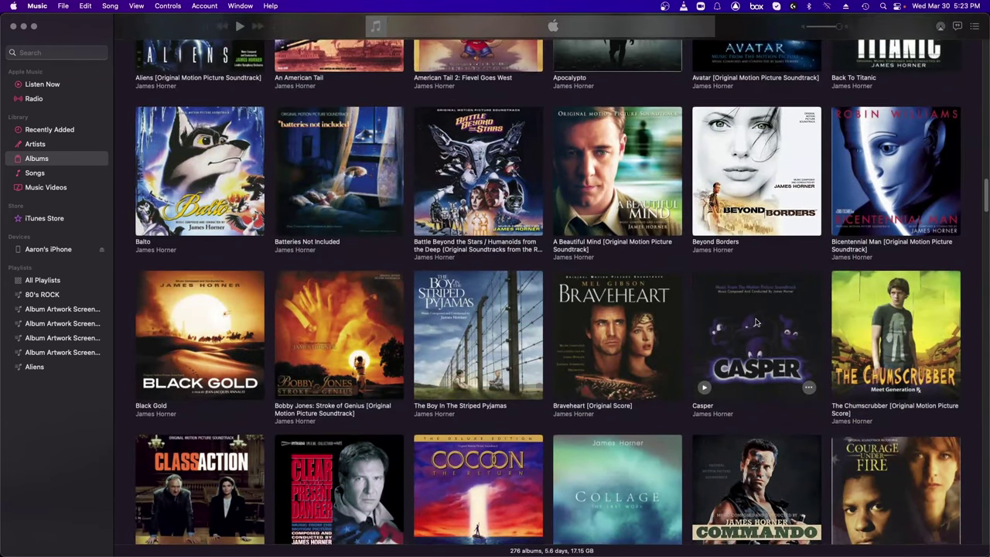
pyautogui.scroll(3, 758, 321)
pyautogui.scroll(-2, 657, 250)
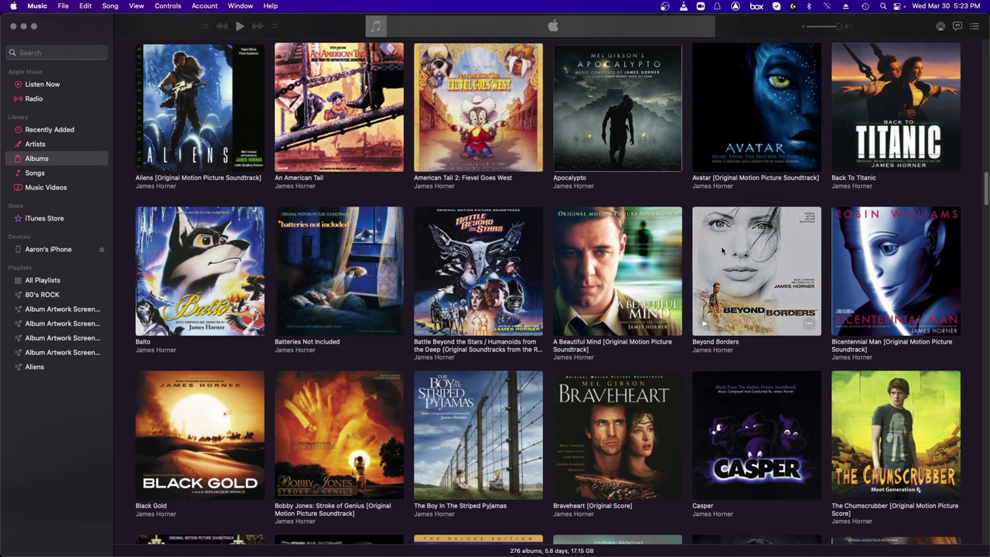
# - View the details and album artwork in the info of A Beautiful Mind, closing it without changes
pyautogui.click(670, 325)
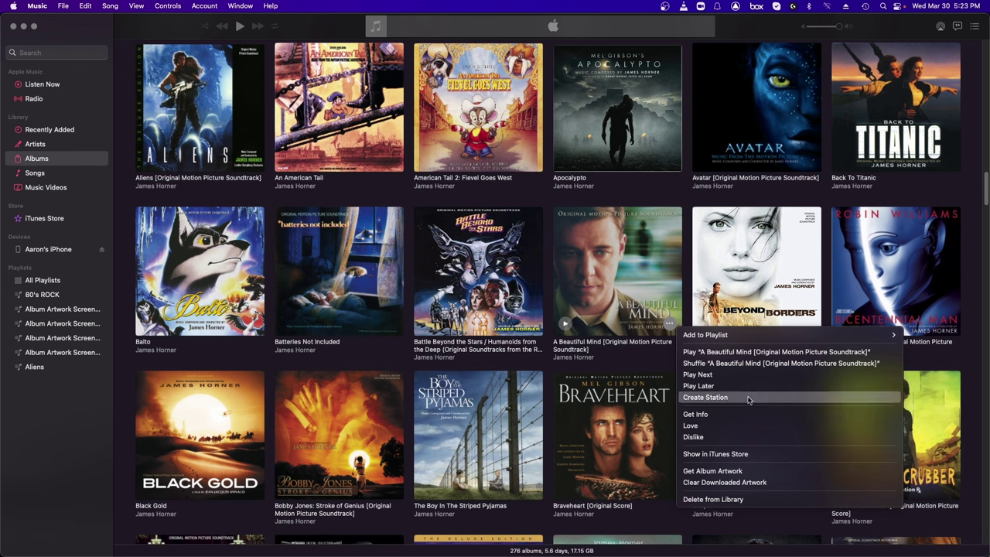
pyautogui.click(709, 416)
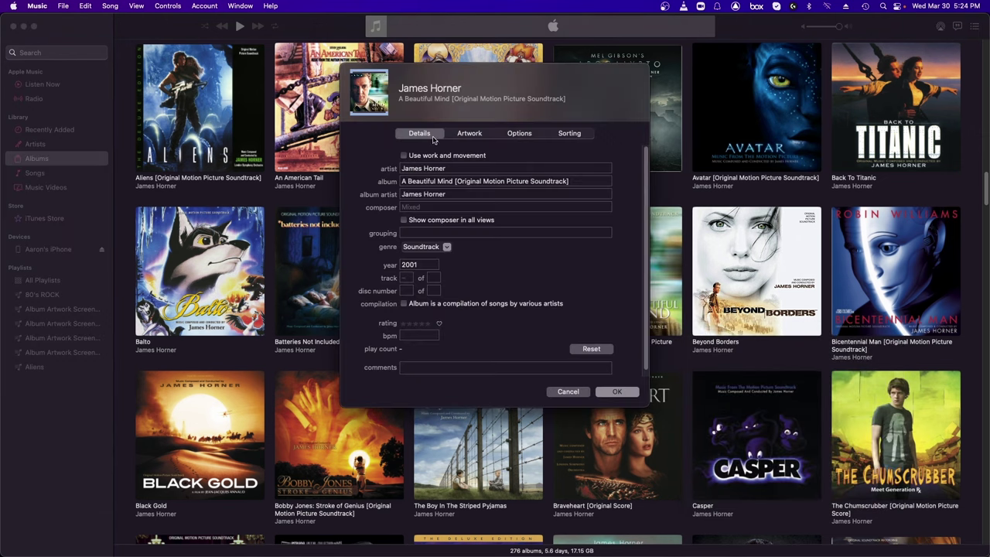
pyautogui.click(466, 133)
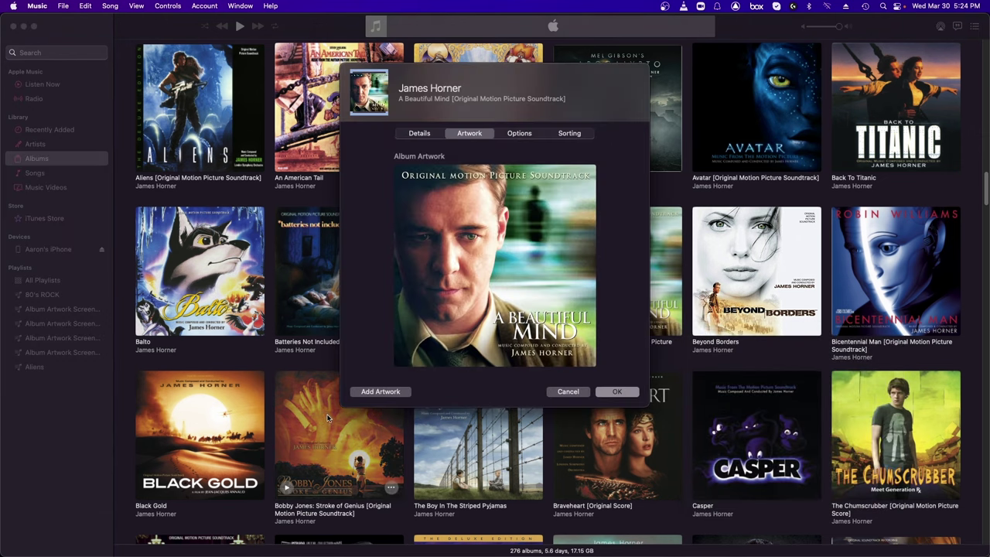
pyautogui.click(583, 394)
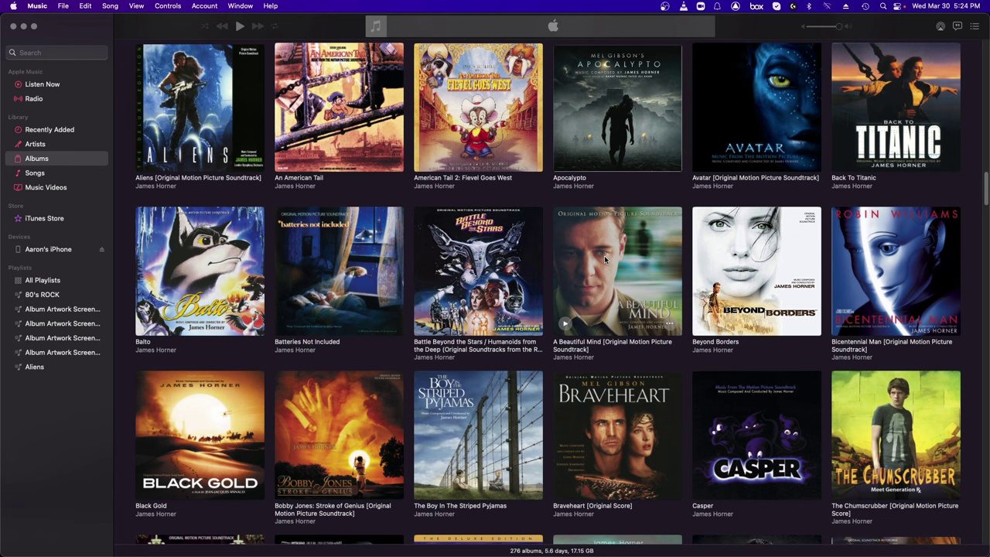
pyautogui.click(672, 321)
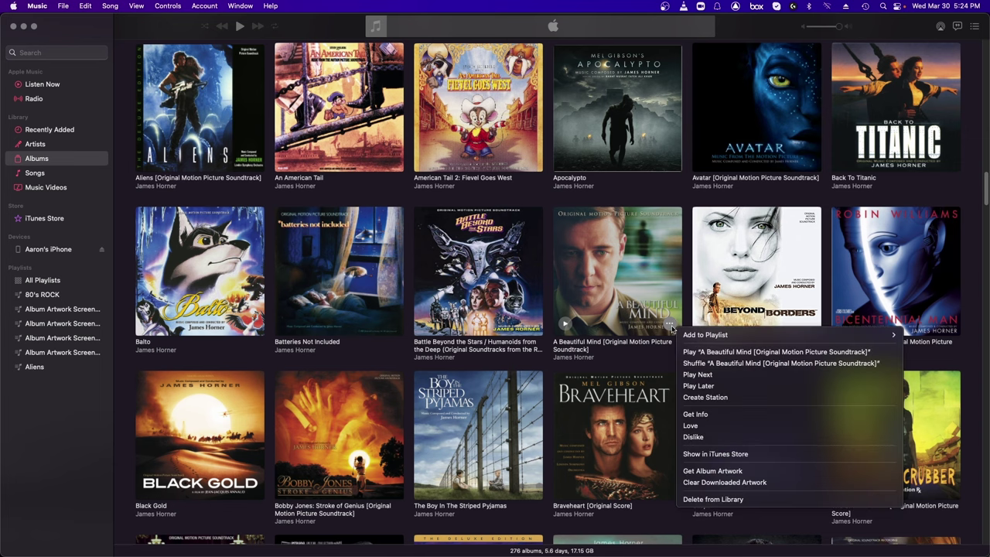
pyautogui.click(727, 417)
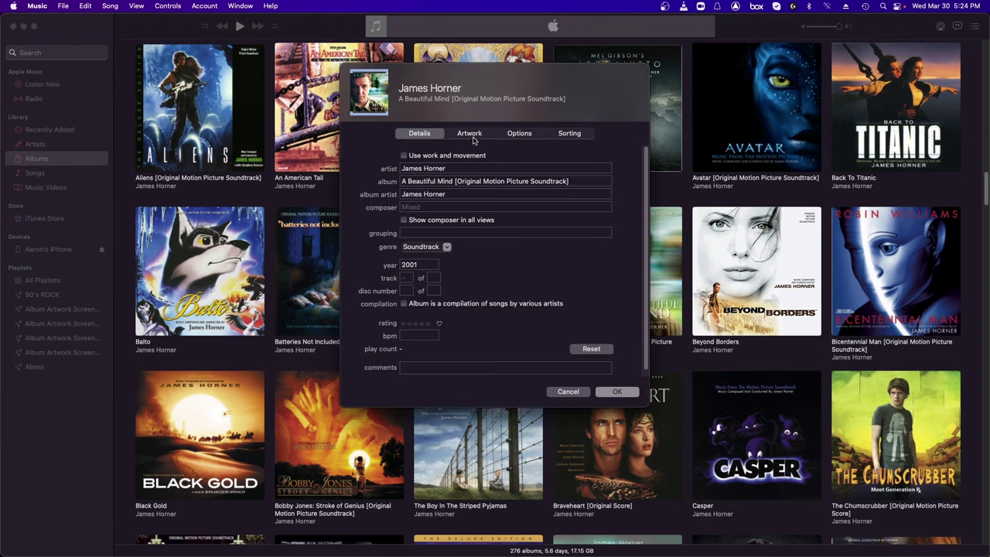
pyautogui.click(470, 134)
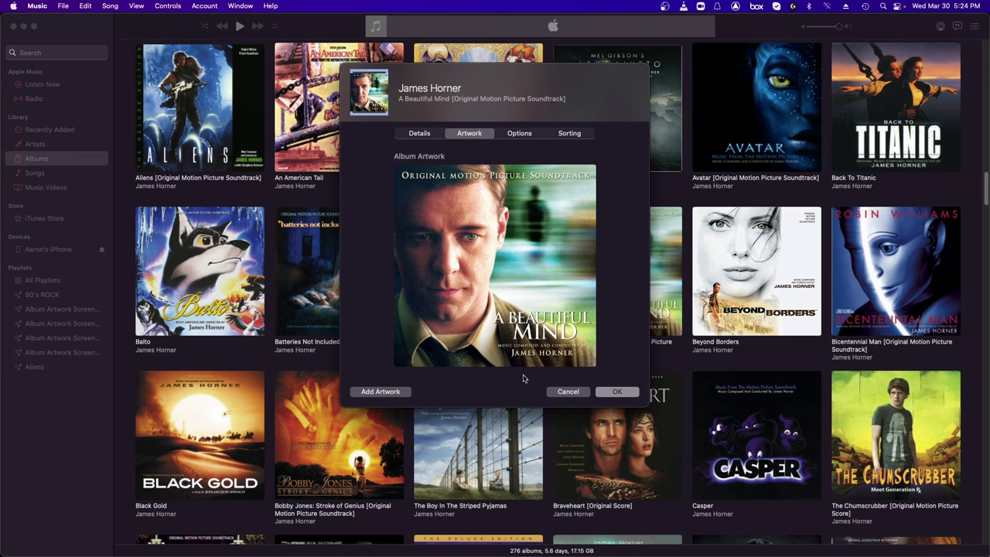
pyautogui.click(568, 392)
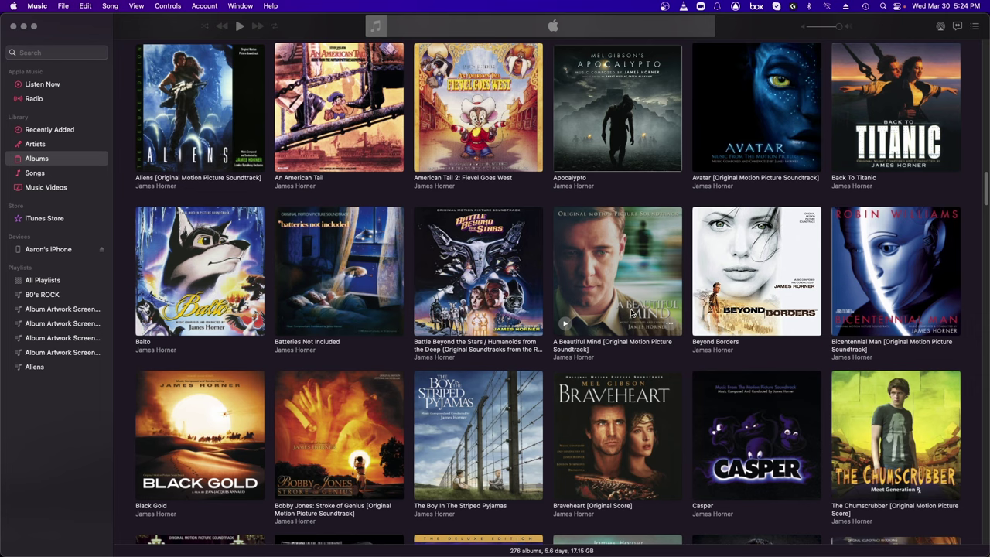
# - Look through the James Horner albums from A Beautiful Mind to Wolfen/Deadly Blessing and back, checking for missing artwork
pyautogui.scroll(-5, 631, 313)
pyautogui.scroll(-4, 629, 298)
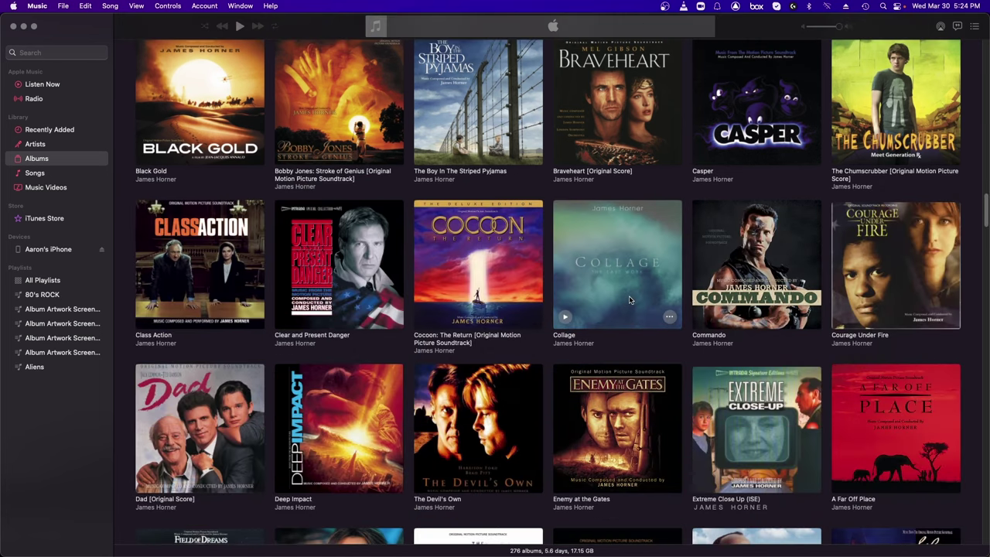
pyautogui.scroll(-6, 631, 299)
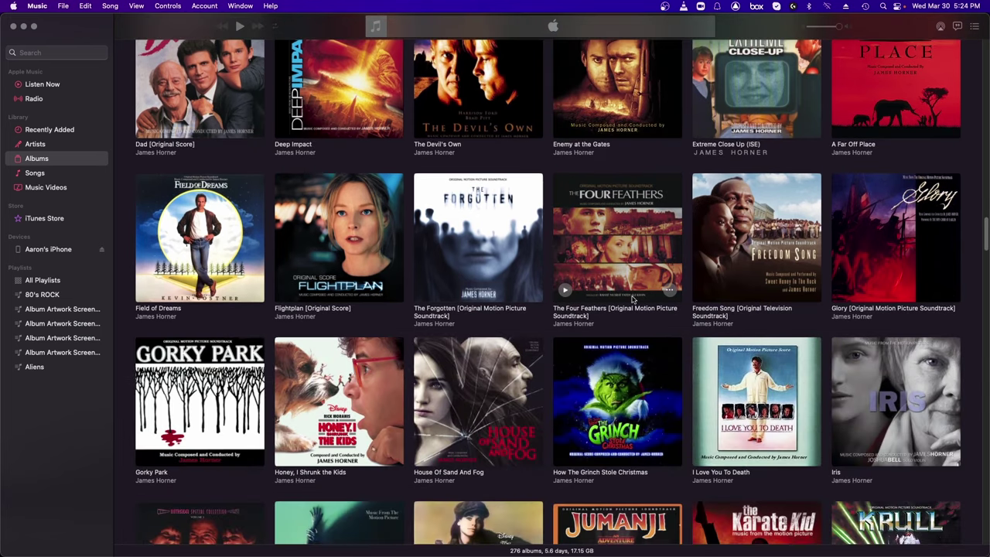
pyautogui.scroll(-6, 632, 300)
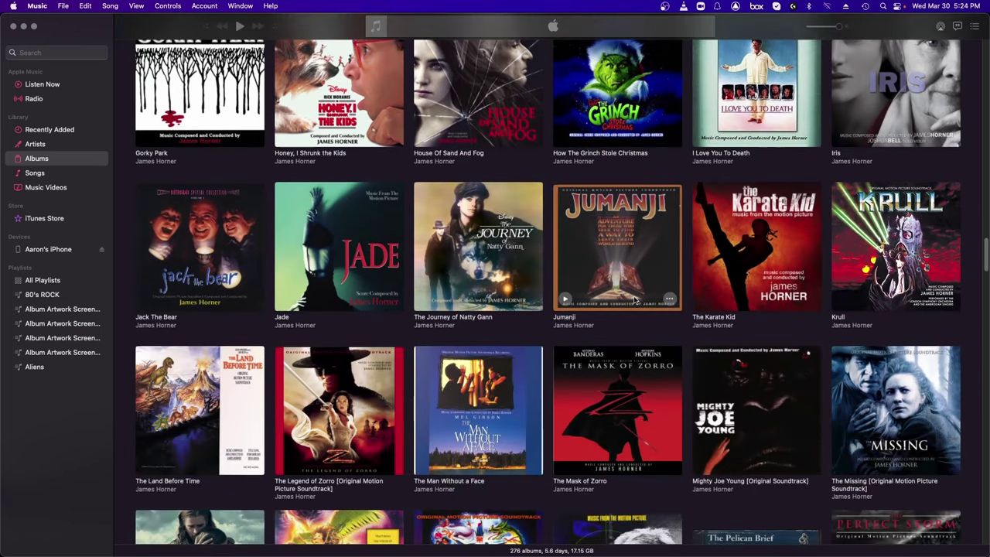
pyautogui.scroll(-1, 634, 300)
pyautogui.scroll(-6, 634, 300)
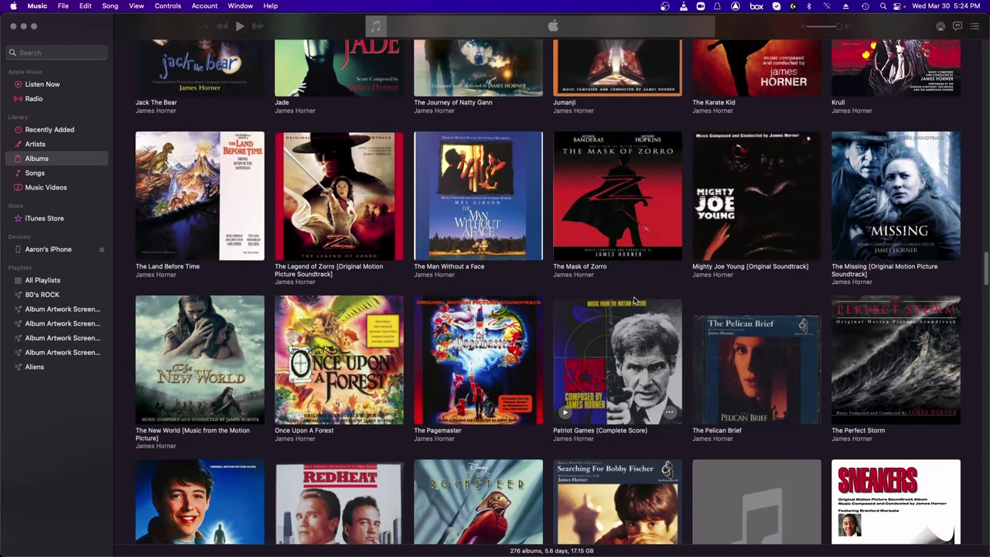
pyautogui.scroll(-5, 634, 300)
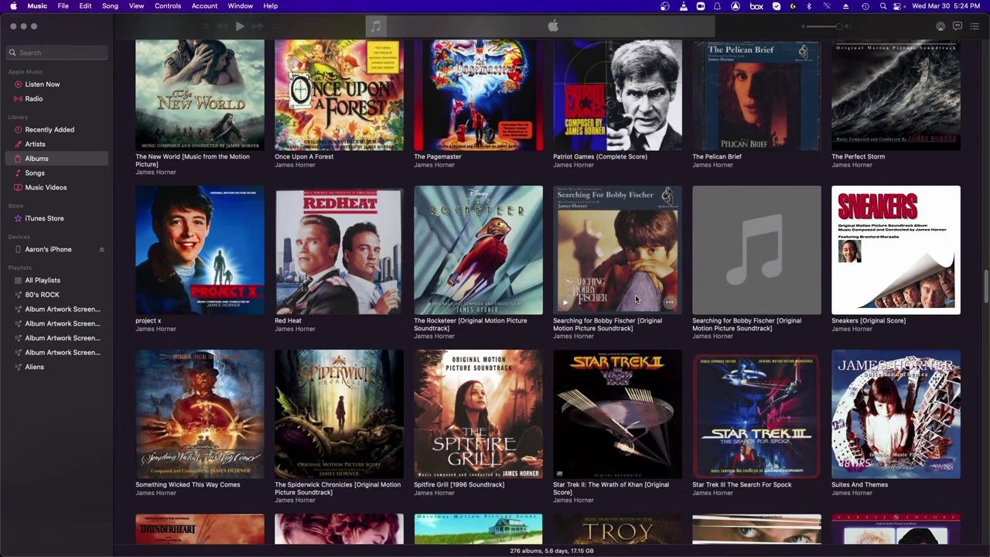
pyautogui.scroll(-5, 636, 300)
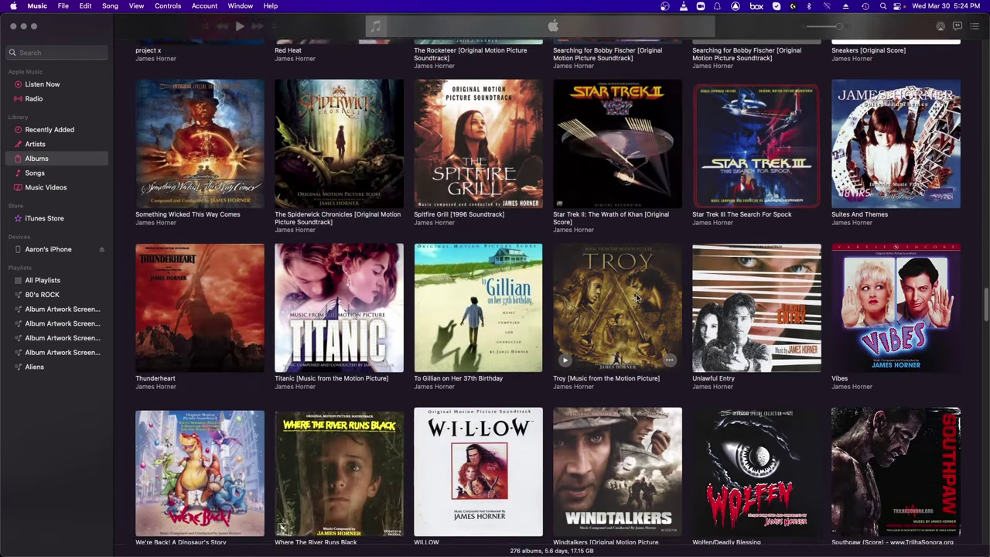
pyautogui.scroll(1, 636, 299)
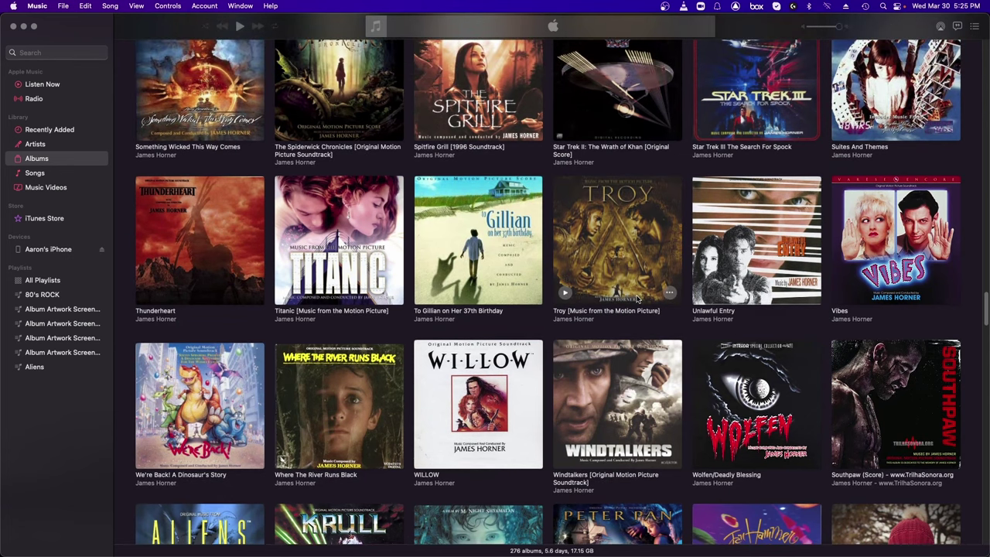
pyautogui.scroll(15, 638, 299)
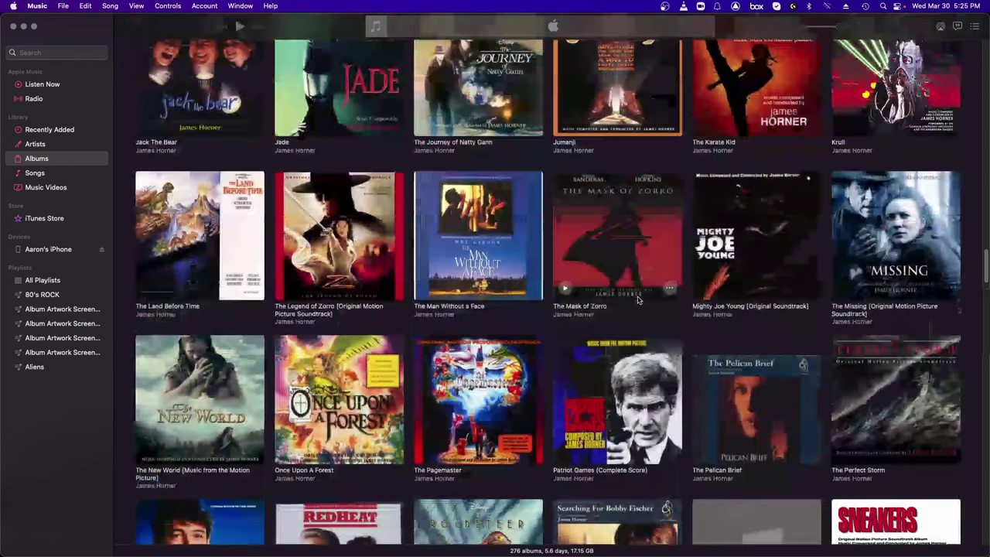
pyautogui.scroll(6, 639, 301)
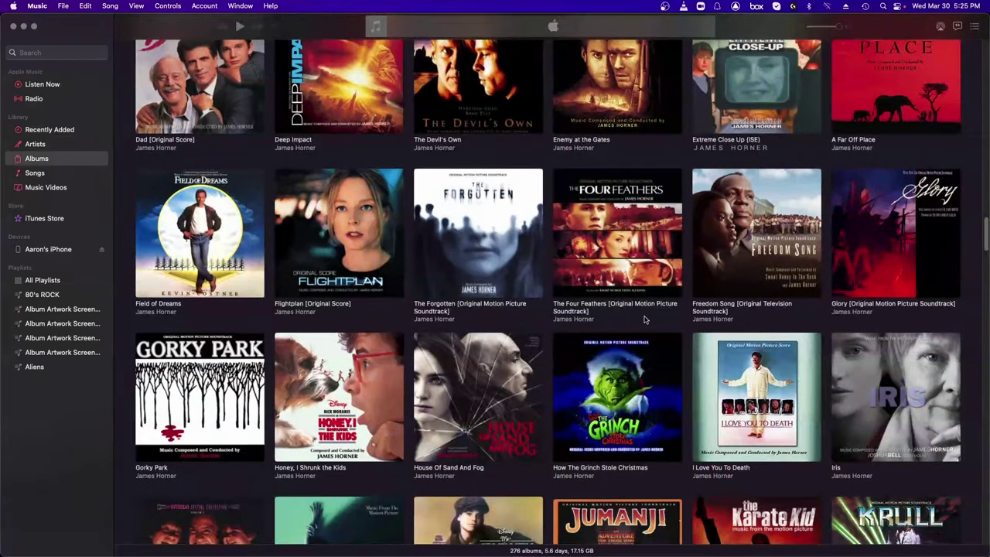
pyautogui.scroll(3, 644, 322)
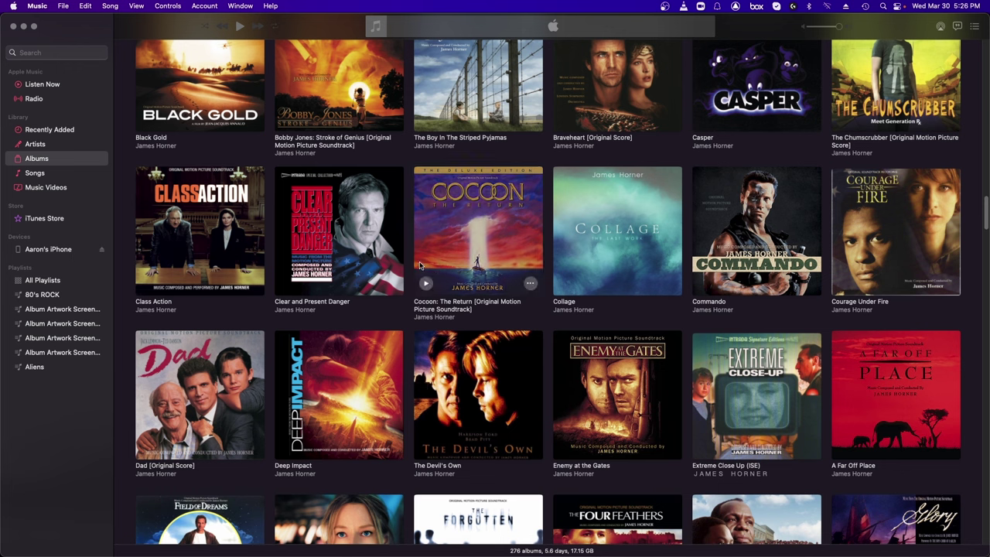
# - Show the songs stored on the connected iPhone and open its sync settings
pyautogui.click(49, 249)
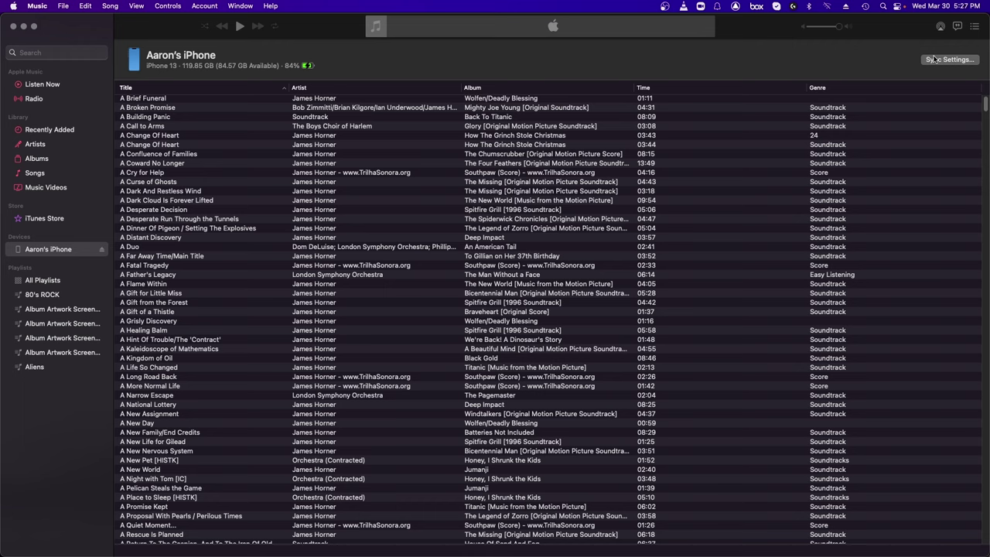
pyautogui.click(61, 6)
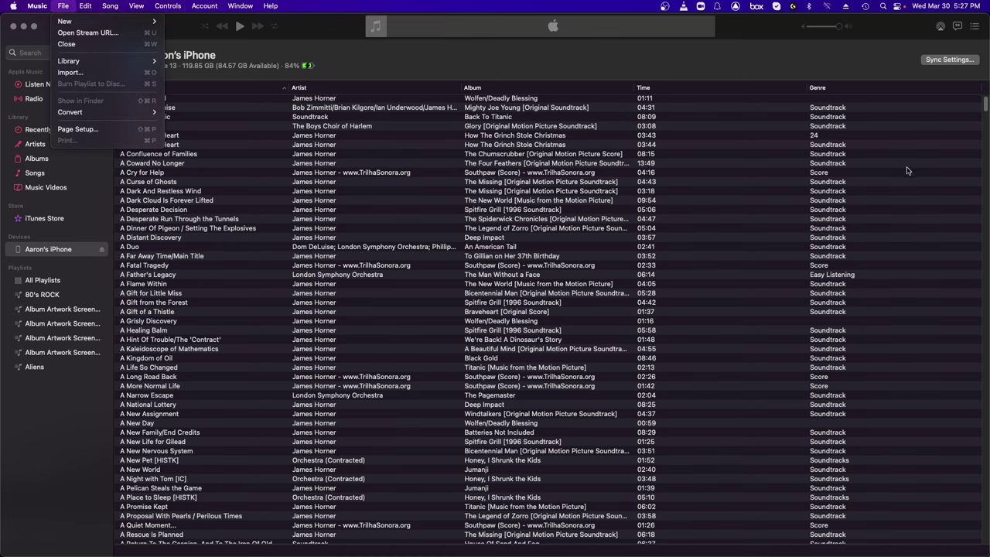
pyautogui.click(765, 350)
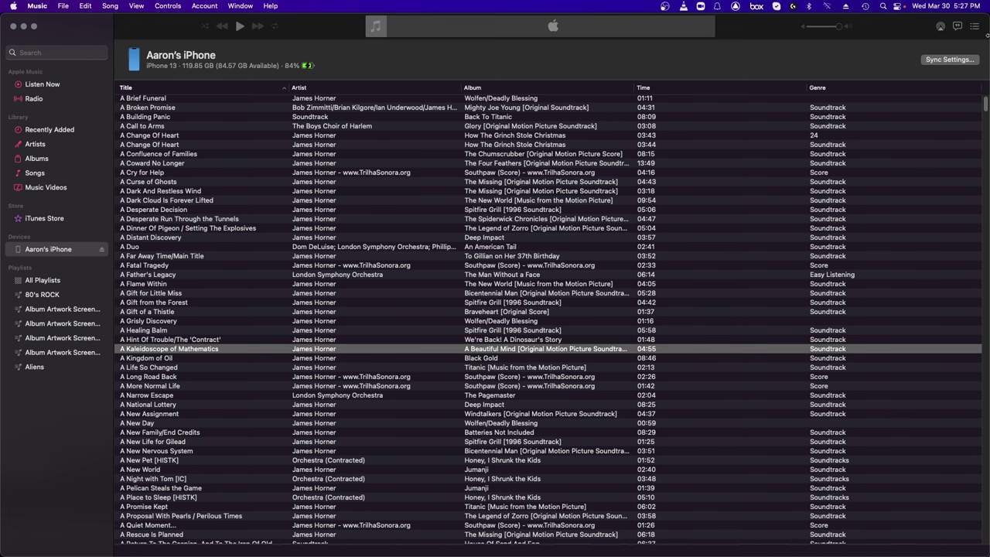
pyautogui.click(956, 58)
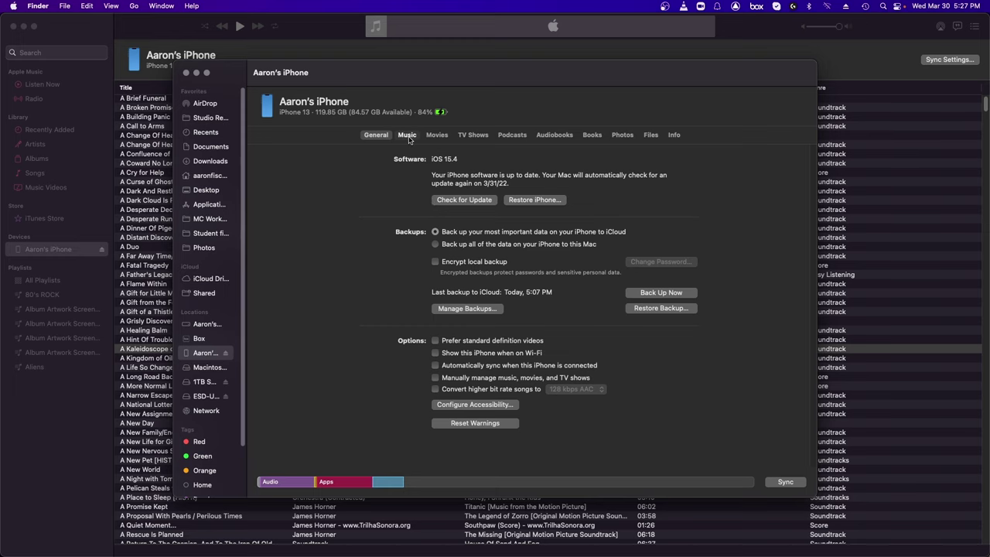
# - Look through the iPhone's sync categories from Music to Files, and return to the general settings
pyautogui.click(408, 136)
pyautogui.click(436, 136)
pyautogui.click(473, 136)
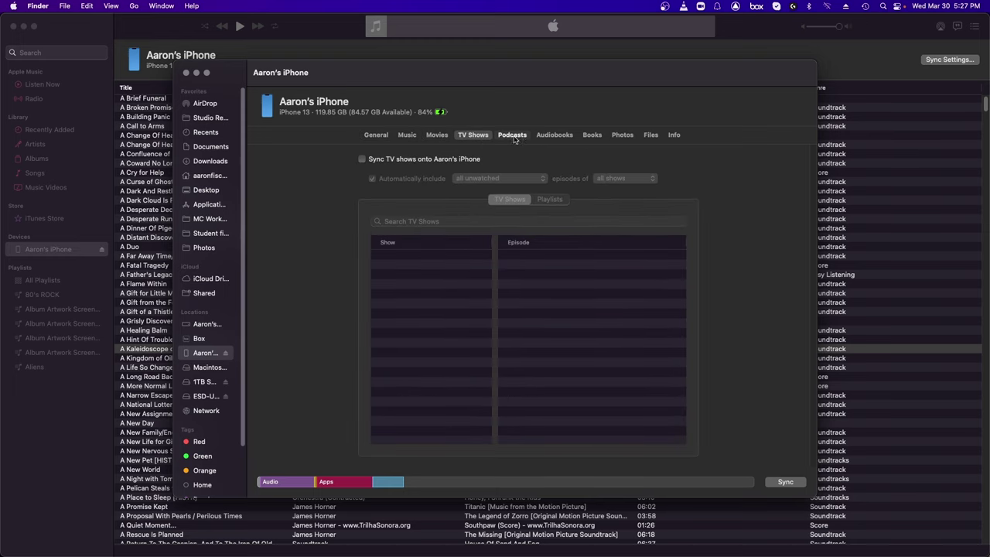
pyautogui.click(512, 136)
pyautogui.click(554, 136)
pyautogui.click(591, 136)
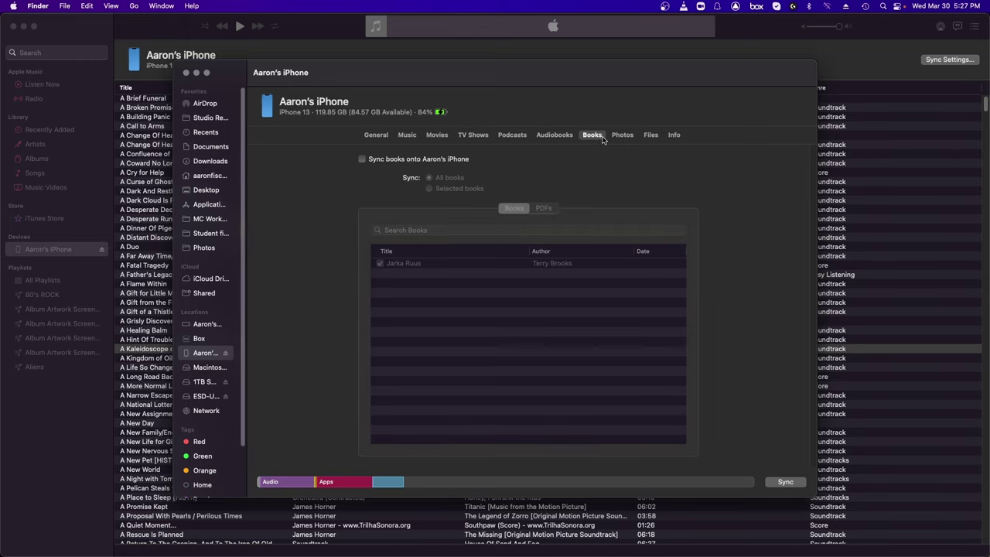
pyautogui.click(622, 137)
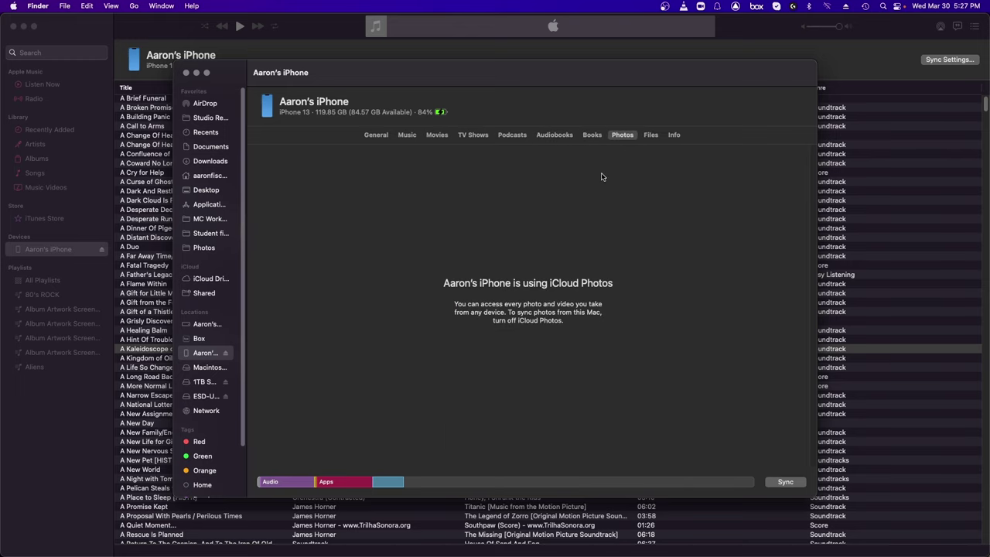
pyautogui.click(651, 135)
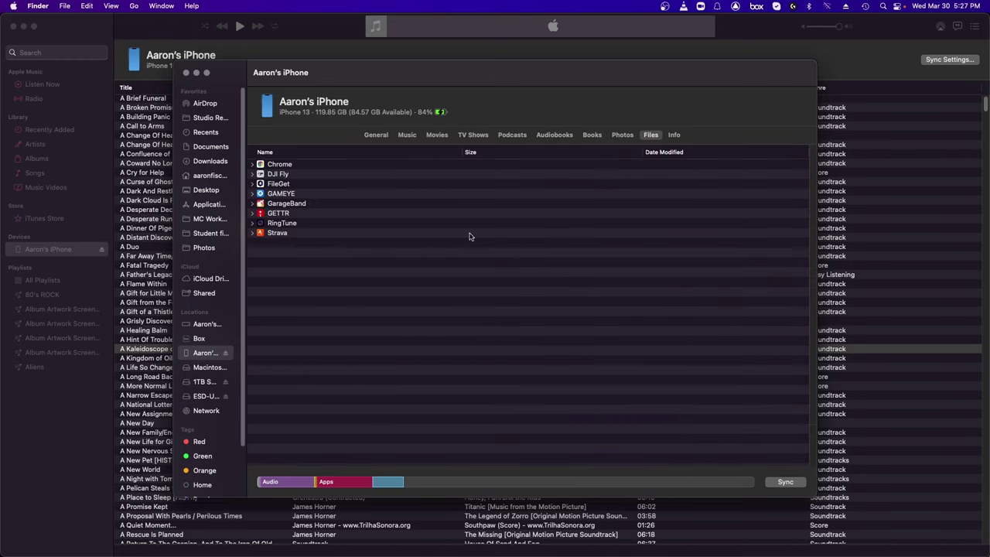
pyautogui.click(386, 140)
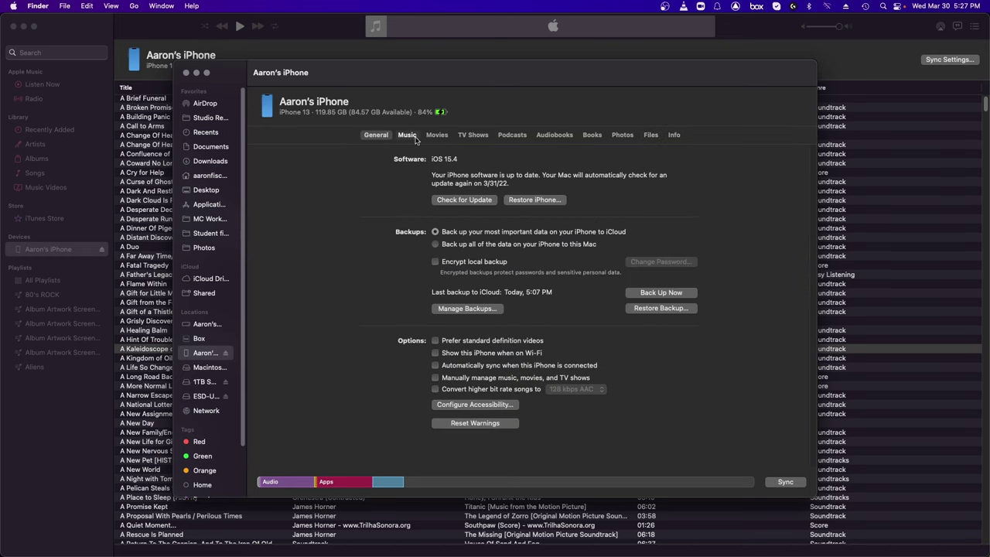
# - Show the iPhone's music sync list by album and examine which albums are selected, down to 1984
pyautogui.click(407, 135)
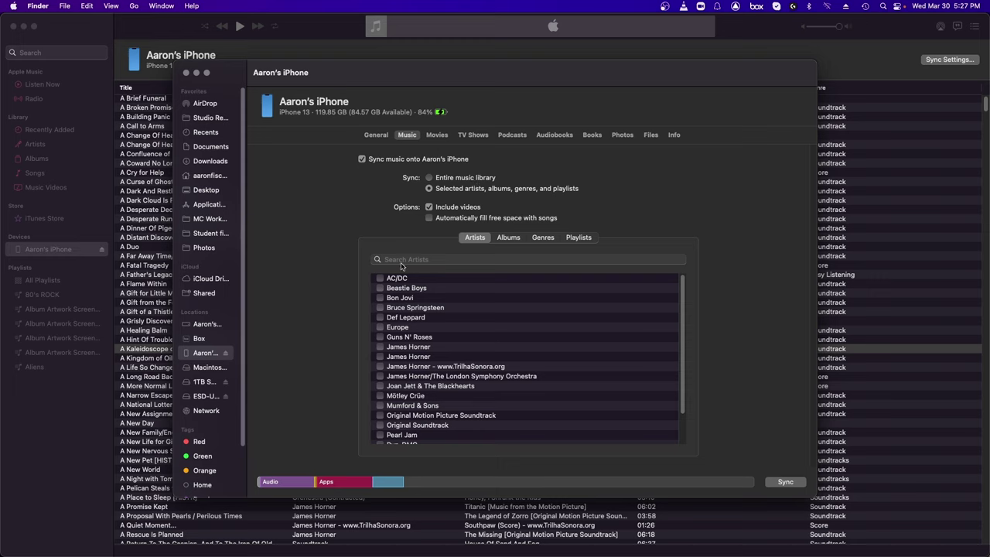
pyautogui.click(507, 237)
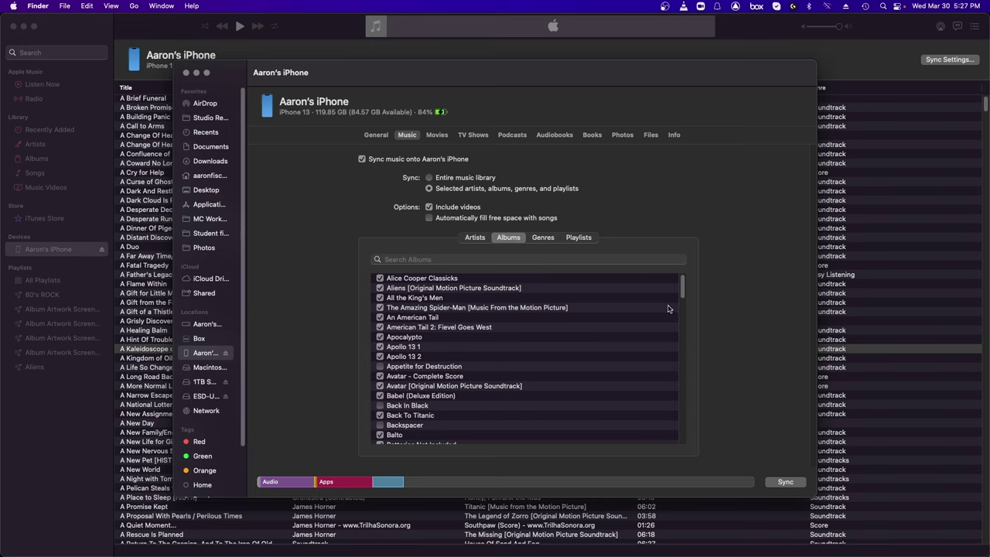
pyautogui.scroll(-3, 683, 303)
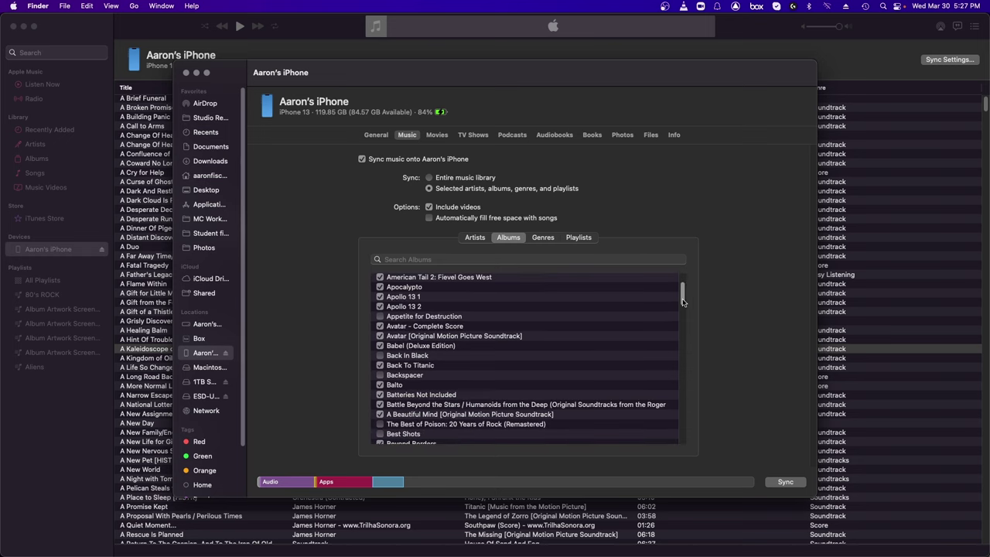
pyautogui.moveTo(683, 301); pyautogui.dragTo(683, 307)
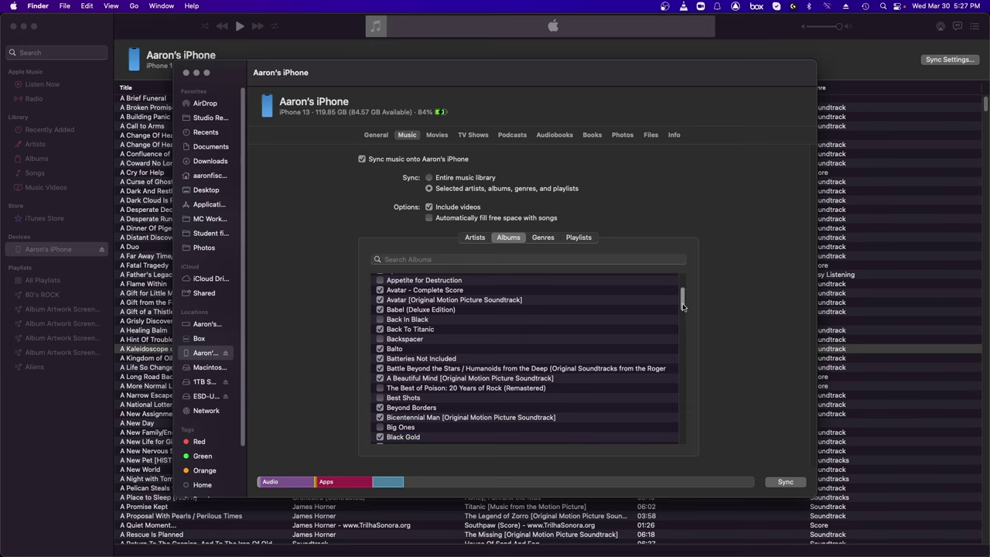
pyautogui.moveTo(685, 307); pyautogui.dragTo(681, 314)
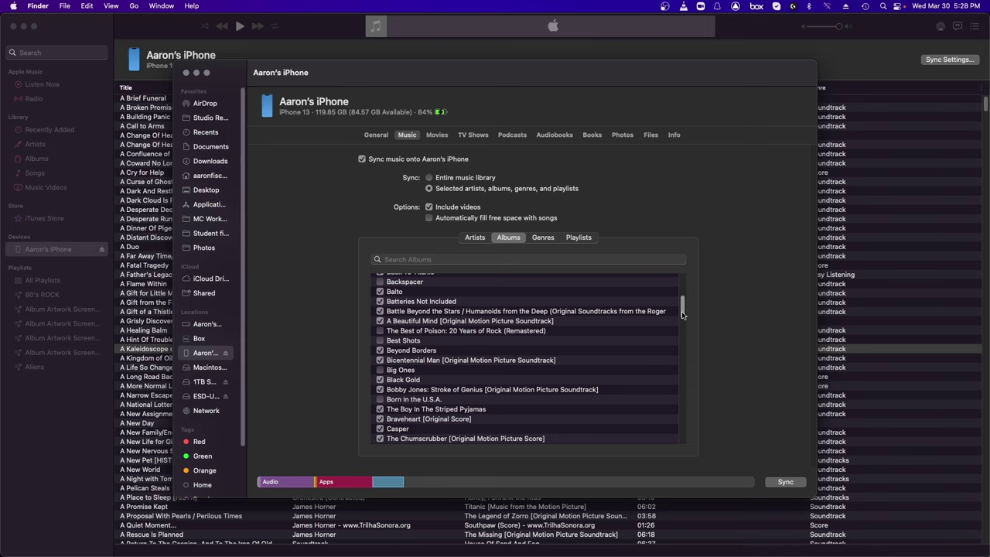
pyautogui.moveTo(681, 315); pyautogui.dragTo(680, 299)
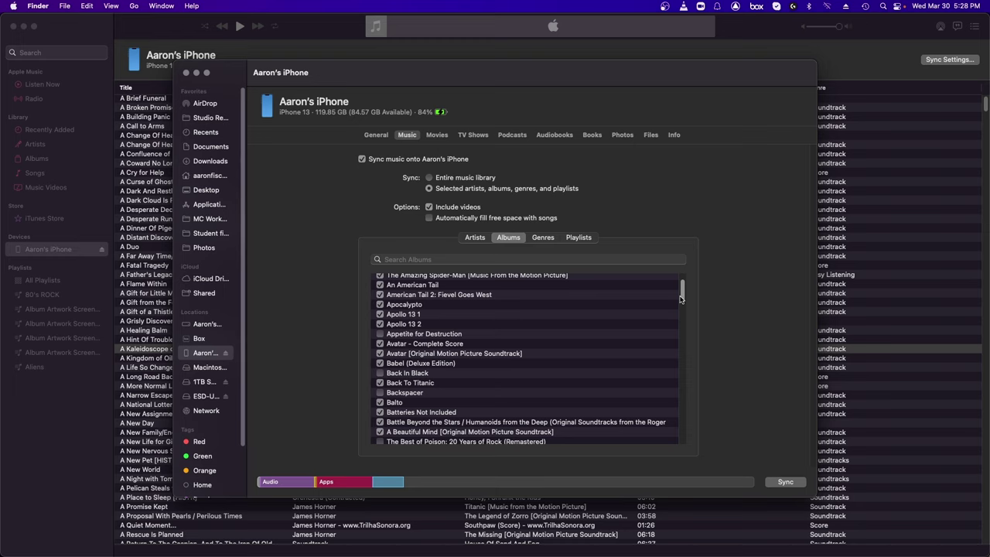
pyautogui.moveTo(681, 299); pyautogui.dragTo(681, 445)
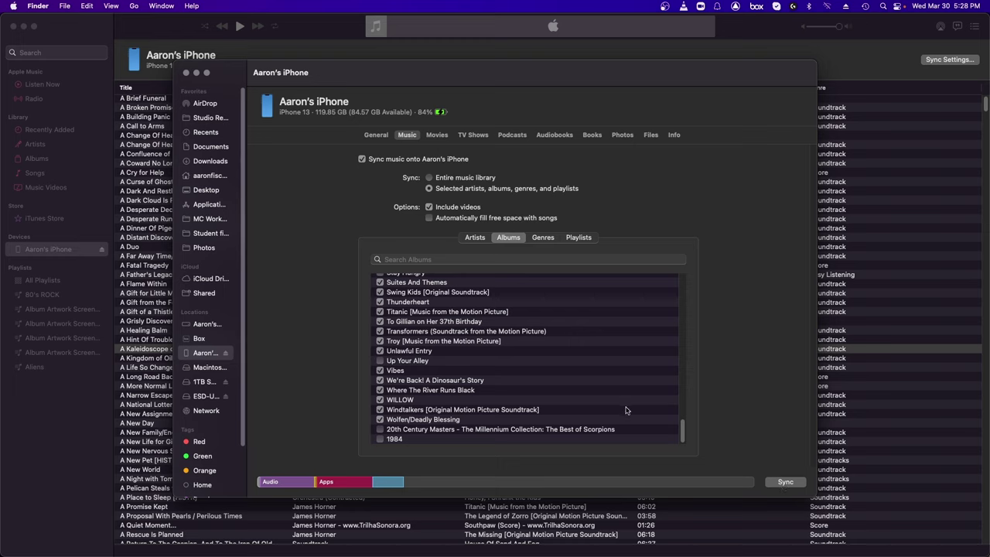
# - Recheck the albums selected for syncing between Alice Cooper Classicks and the end of the list
pyautogui.moveTo(286, 484)
pyautogui.scroll(15, 411, 328)
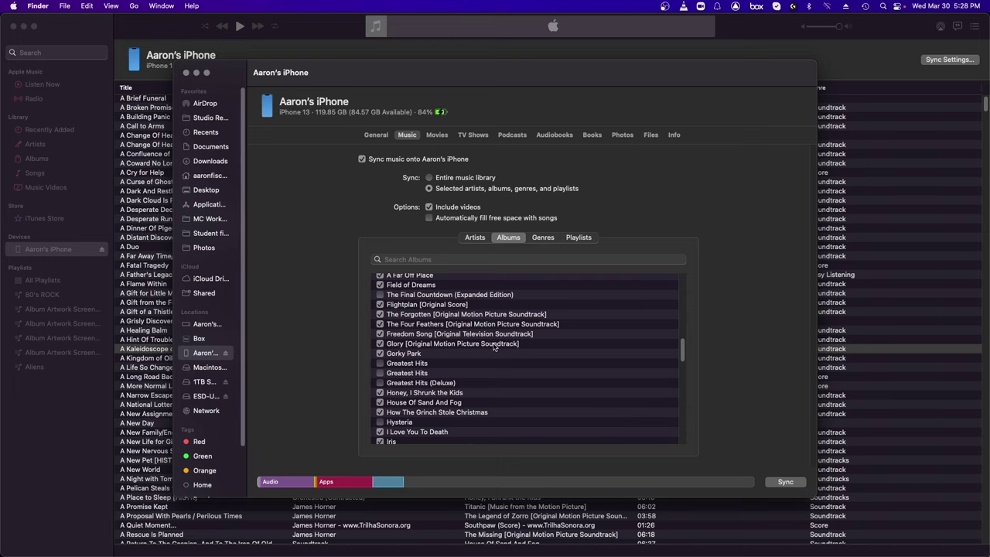
pyautogui.scroll(15, 509, 371)
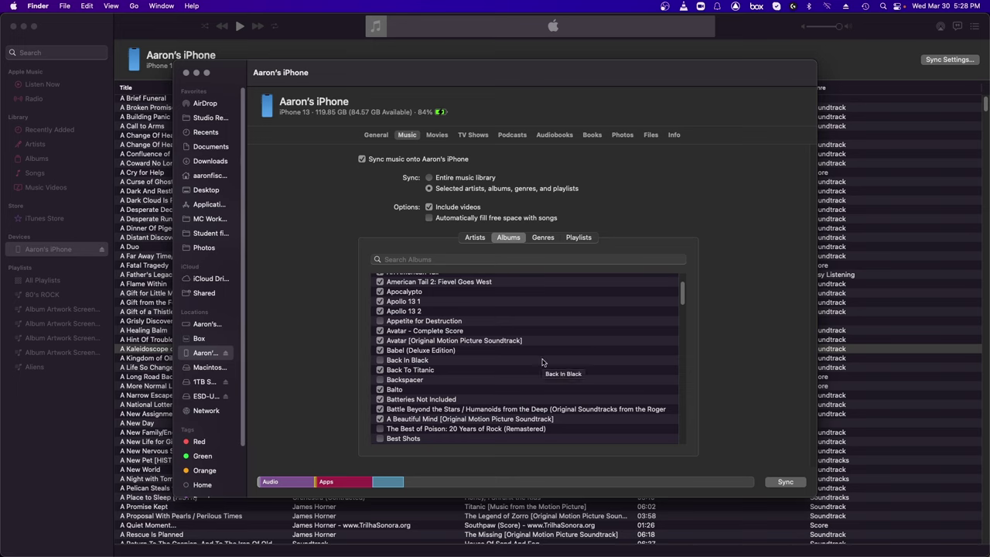
pyautogui.scroll(3, 593, 396)
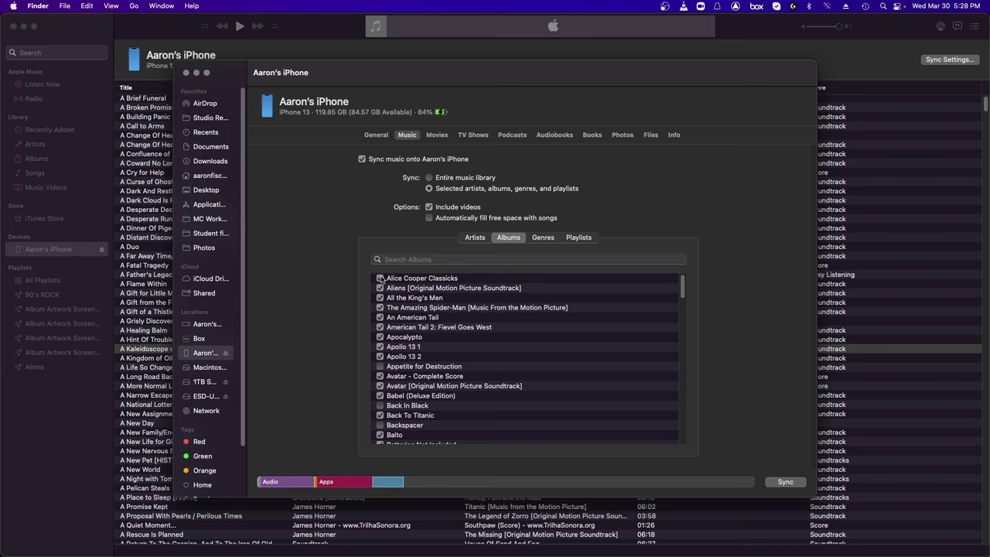
pyautogui.scroll(-20, 508, 376)
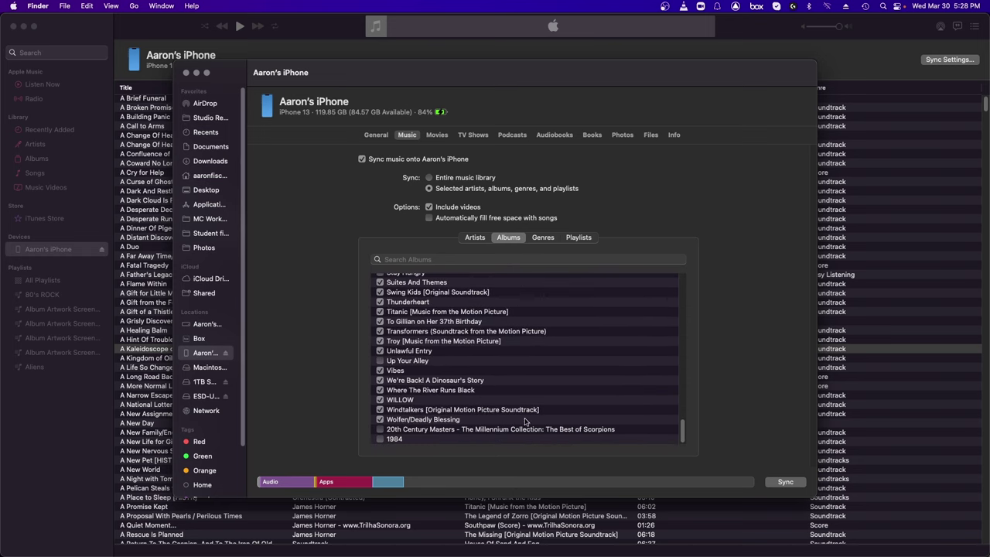
pyautogui.scroll(20, 599, 411)
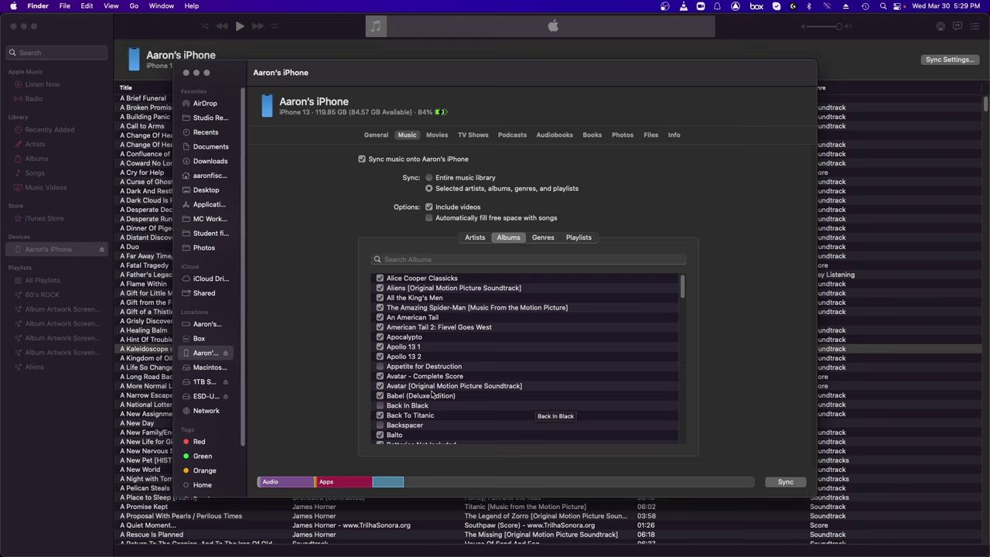
# - Switch to the Music app on the iPhone, go to the beginning of its albums and view the sort options
pyautogui.moveTo(504, 550)
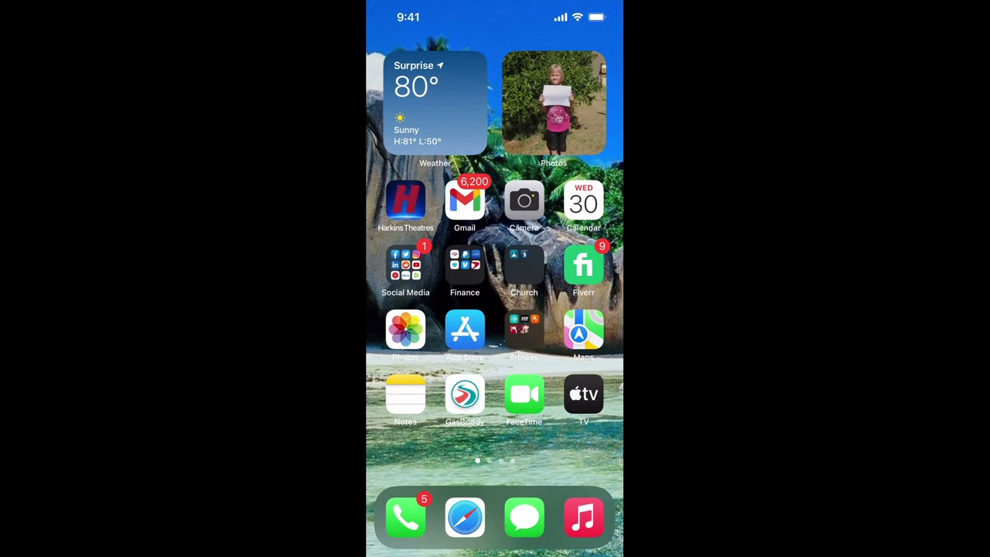
pyautogui.click(583, 516)
pyautogui.scroll(15, 495, 255)
pyautogui.scroll(10, 495, 256)
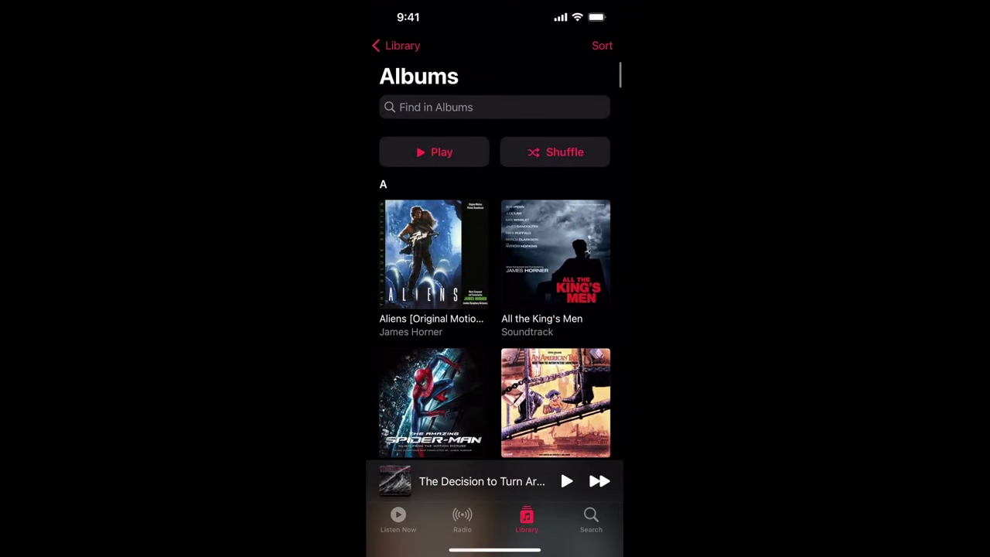
pyautogui.click(602, 45)
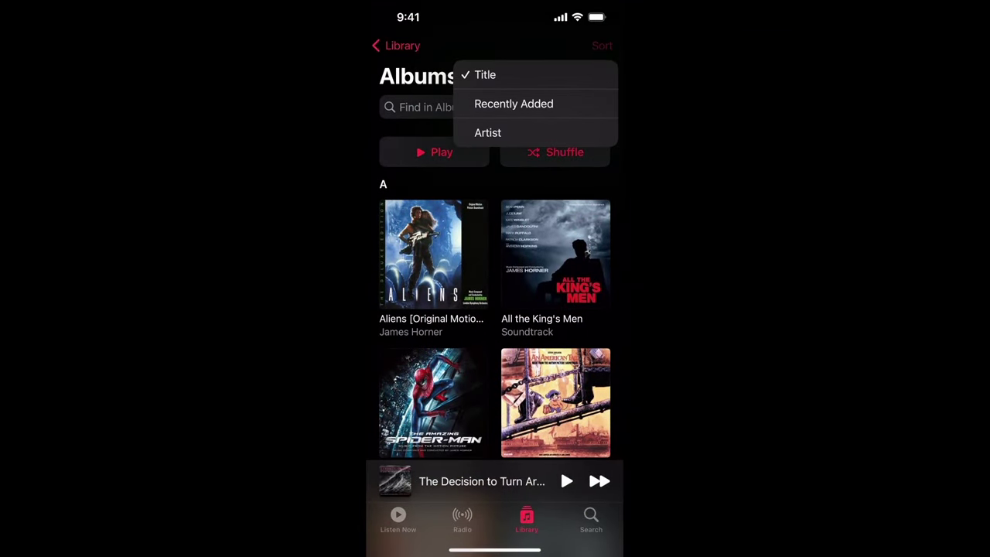
# - Look through the iPhone's albums from Aliens to The Devil's Own, checking their cover artwork
pyautogui.scroll(-5, 495, 310)
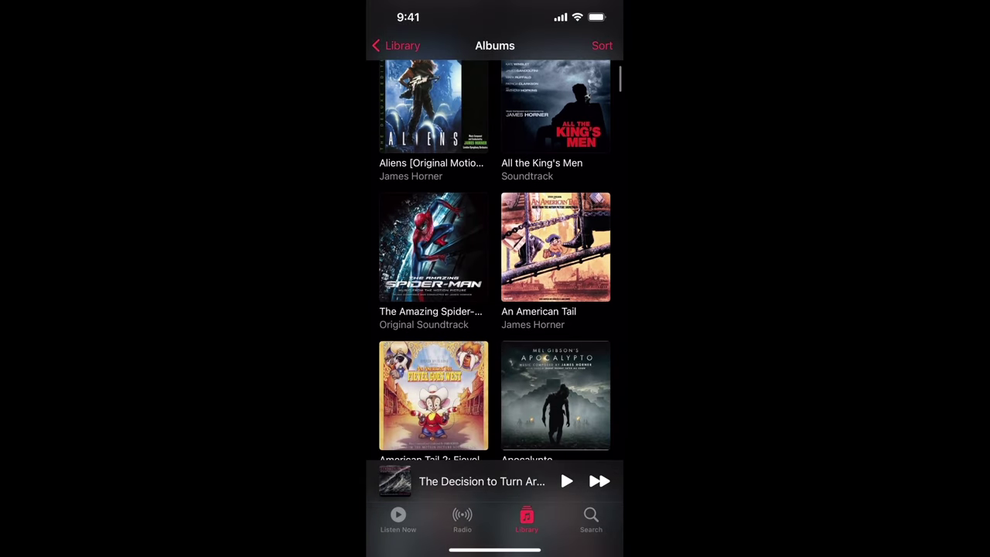
pyautogui.scroll(-3, 495, 310)
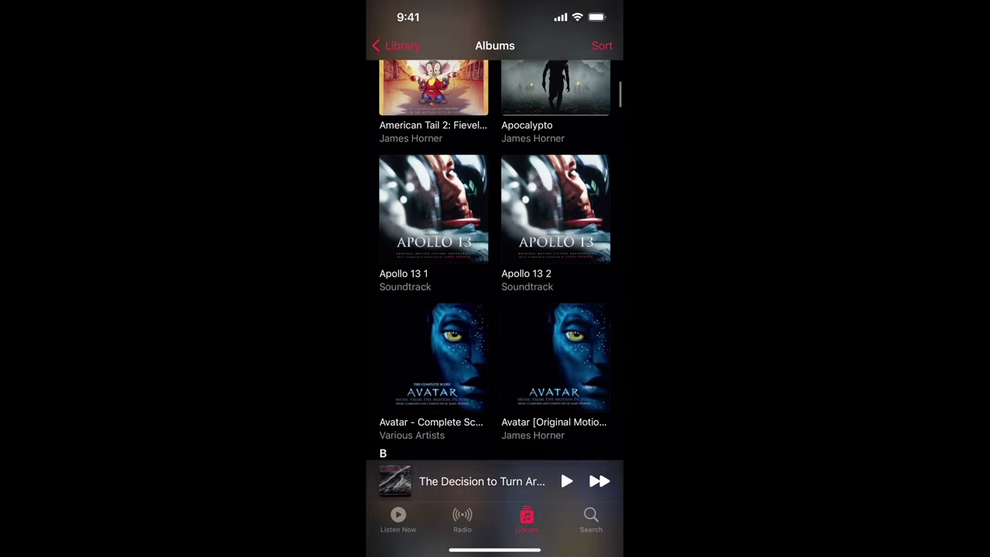
pyautogui.scroll(-5, 495, 309)
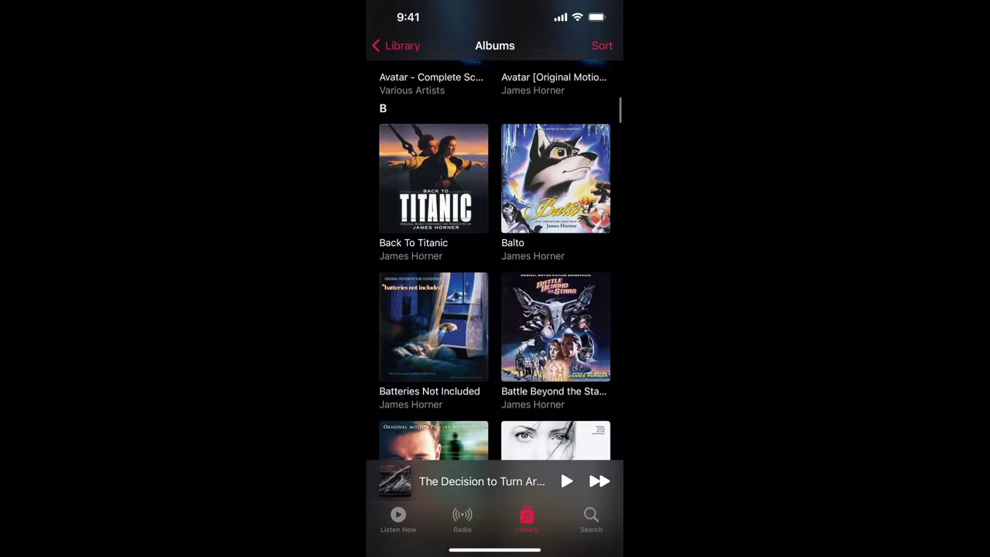
pyautogui.scroll(-5, 495, 310)
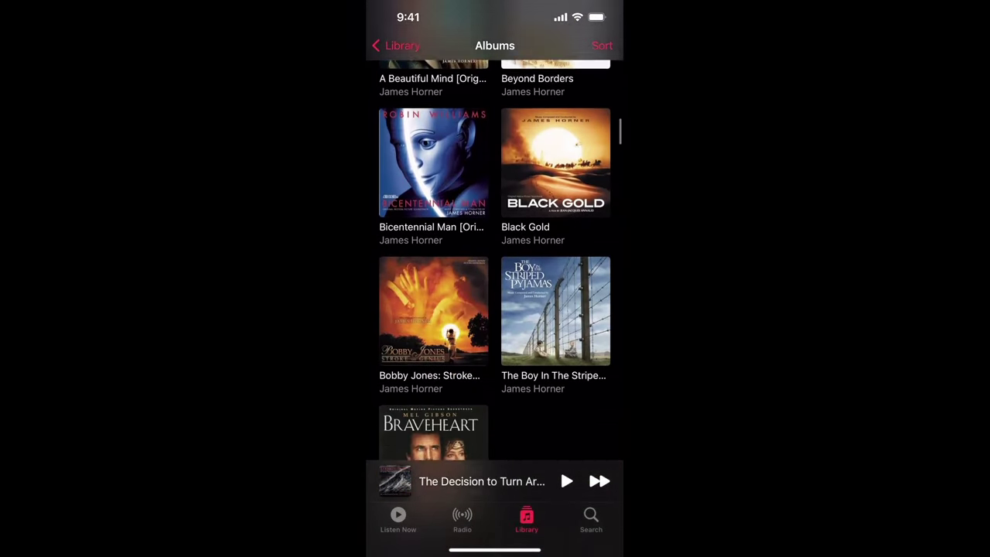
pyautogui.scroll(-5, 495, 310)
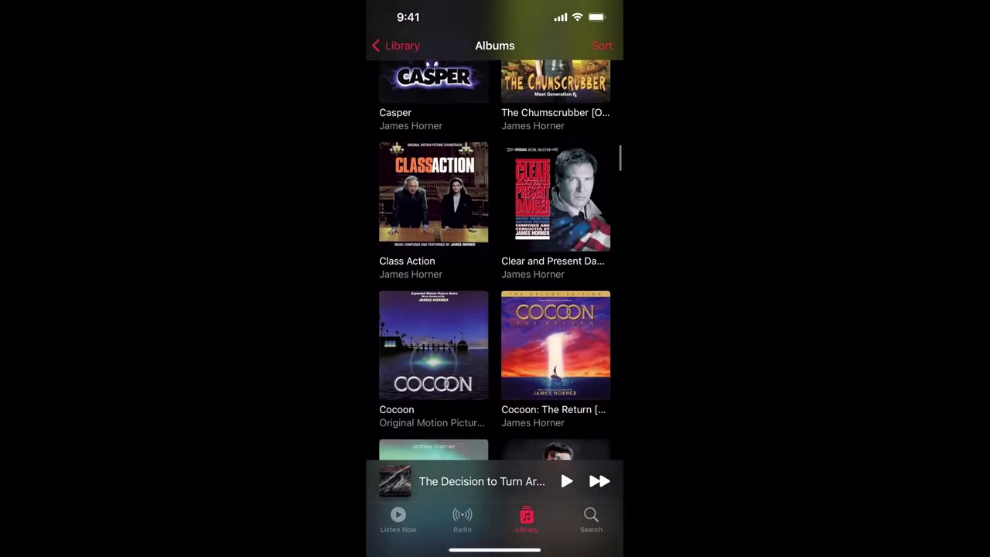
pyautogui.scroll(-5, 495, 309)
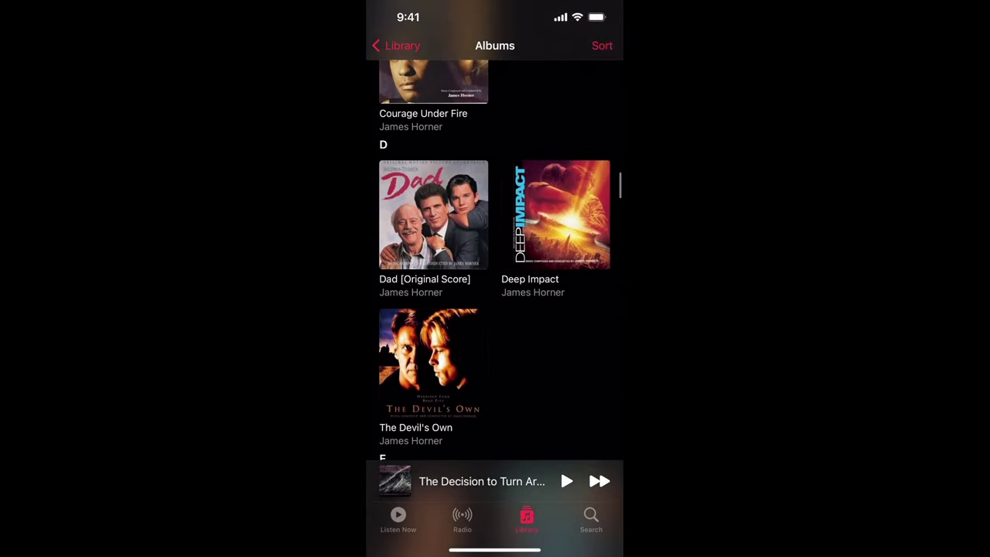
# - View the full-screen player with the artwork of The Decision to Turn Around, and return to the albums
pyautogui.scroll(-2, 495, 310)
pyautogui.click(480, 481)
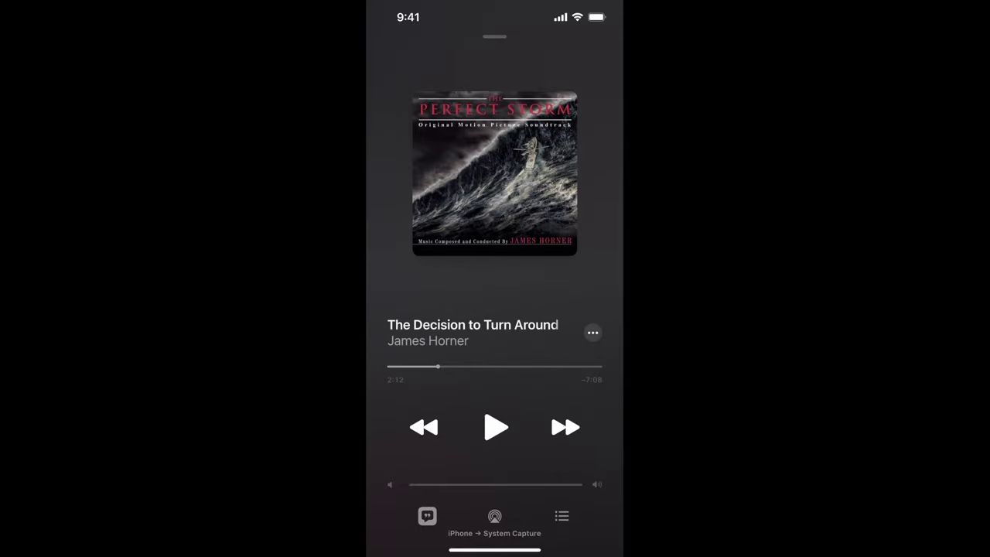
pyautogui.moveTo(494, 154); pyautogui.dragTo(494, 503)
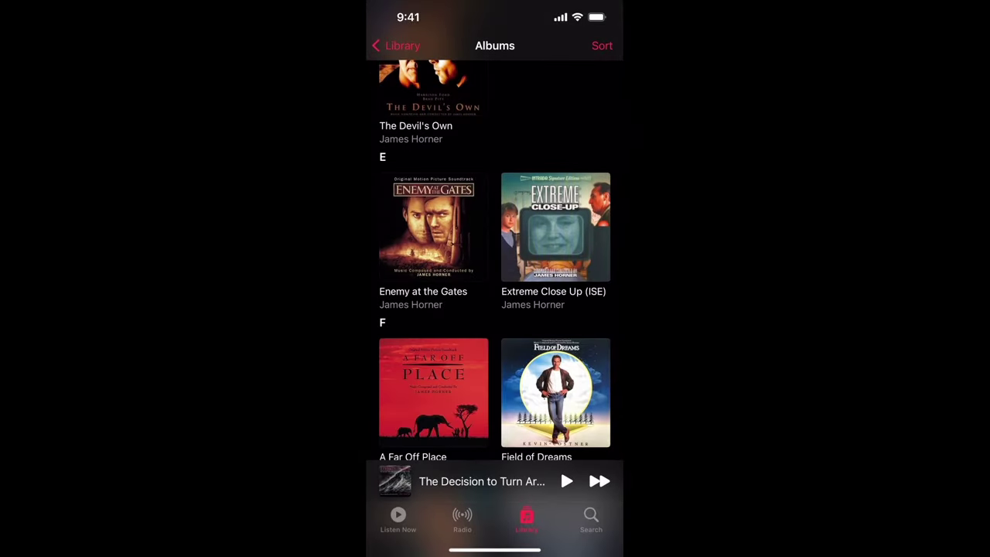
# - Look through the iPhone's remaining albums from Enemy at the Gates to Wolfen/Deadly Blessing, checking their cover artwork
pyautogui.scroll(-3, 495, 310)
pyautogui.scroll(-3, 495, 309)
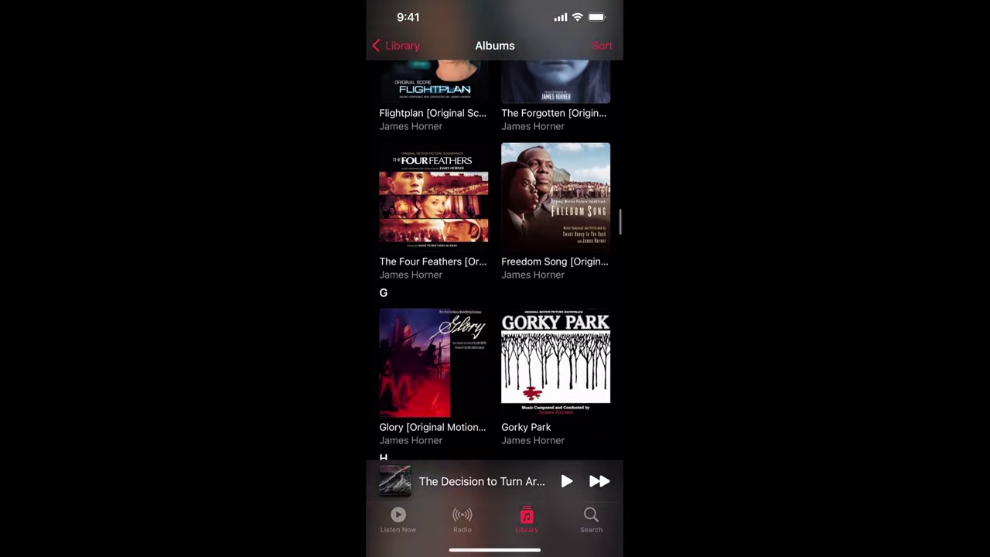
pyautogui.scroll(-2, 495, 309)
pyautogui.scroll(-3, 495, 309)
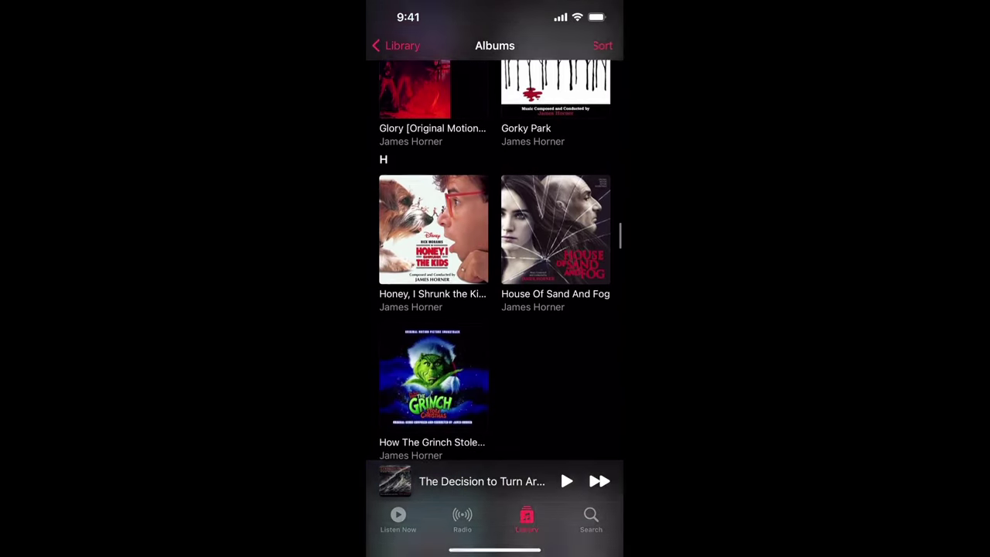
pyautogui.scroll(-3, 495, 309)
pyautogui.scroll(-5, 495, 310)
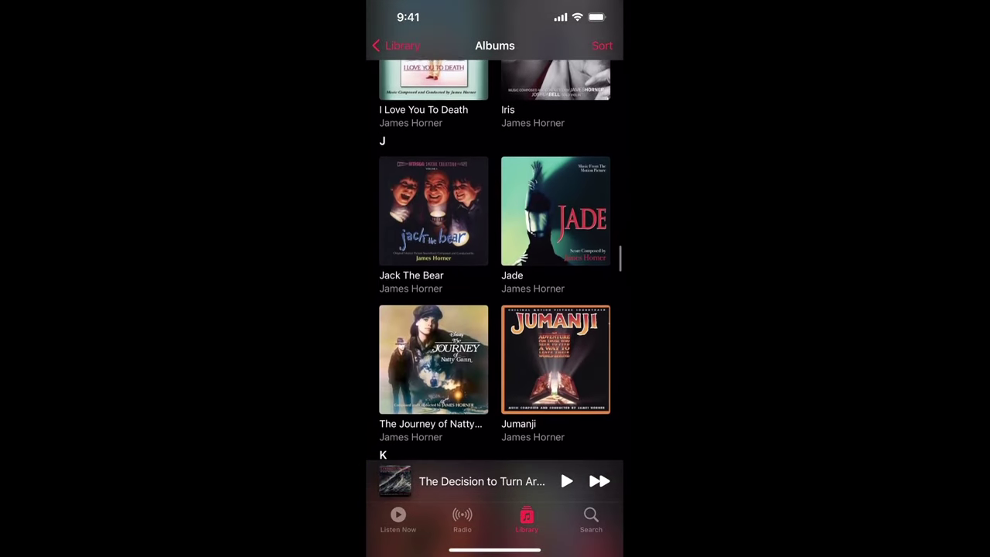
pyautogui.scroll(-5, 495, 309)
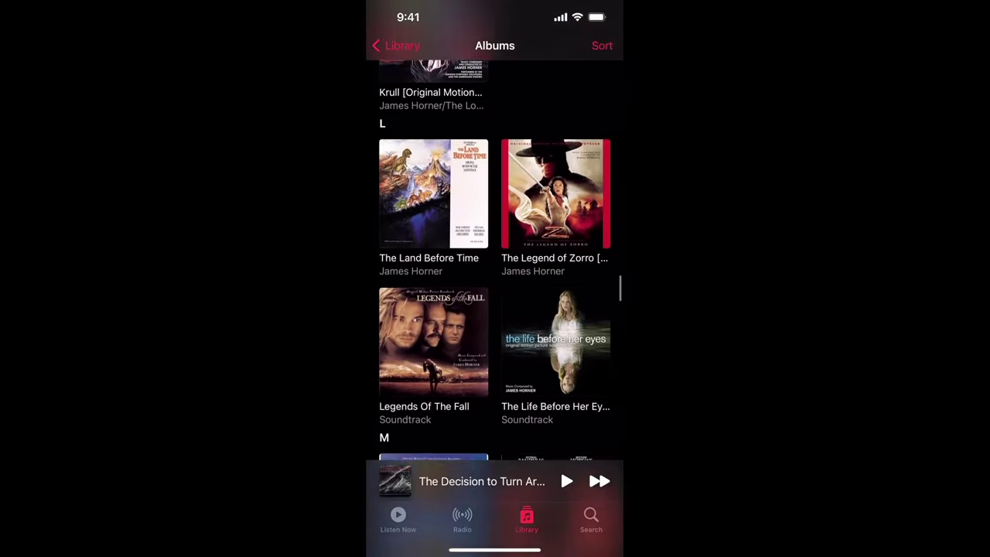
pyautogui.scroll(-5, 495, 309)
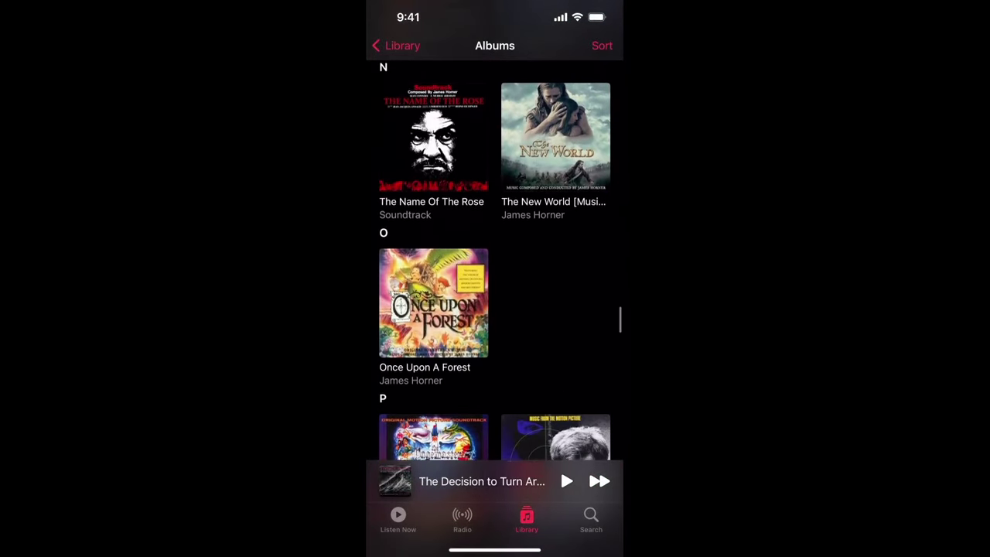
pyautogui.scroll(-2, 495, 309)
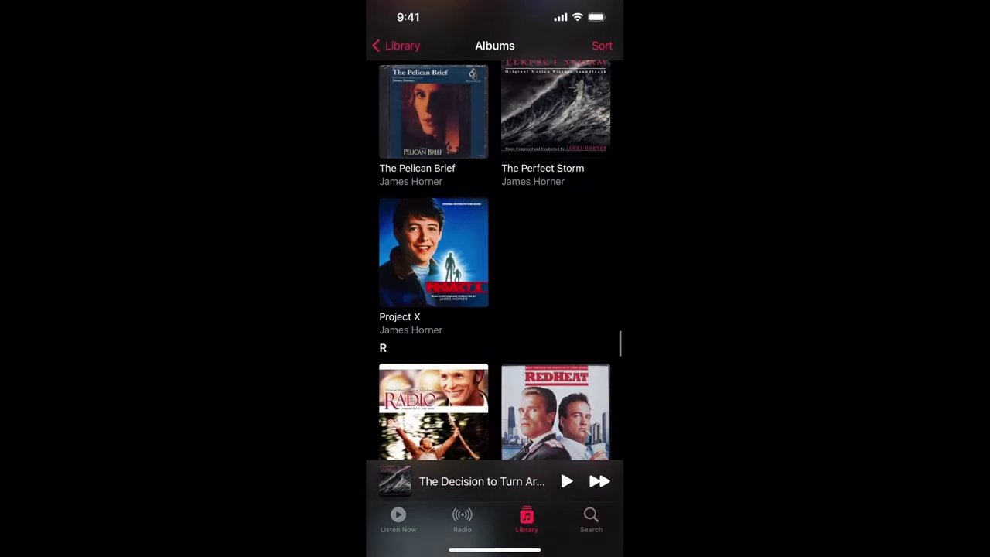
pyautogui.scroll(-5, 495, 309)
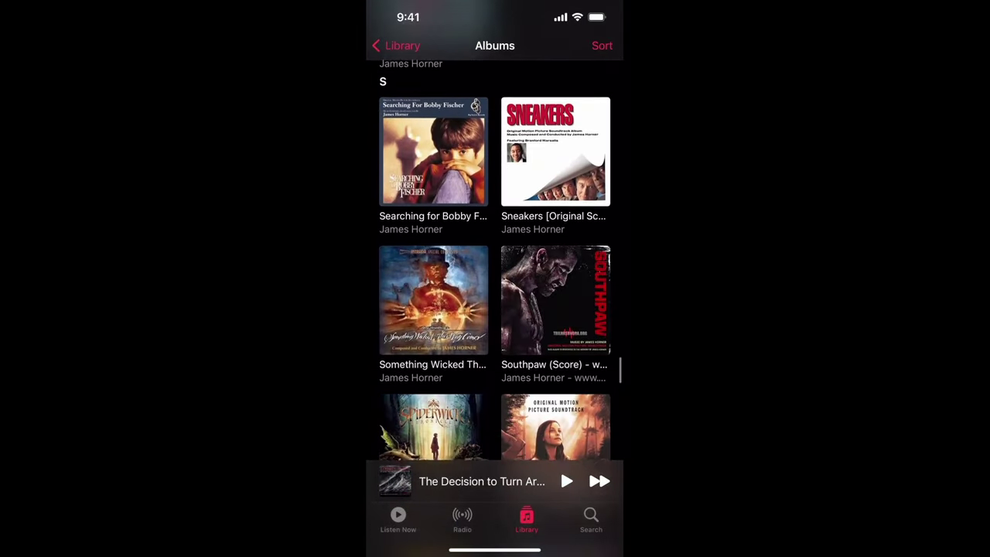
pyautogui.scroll(-5, 495, 309)
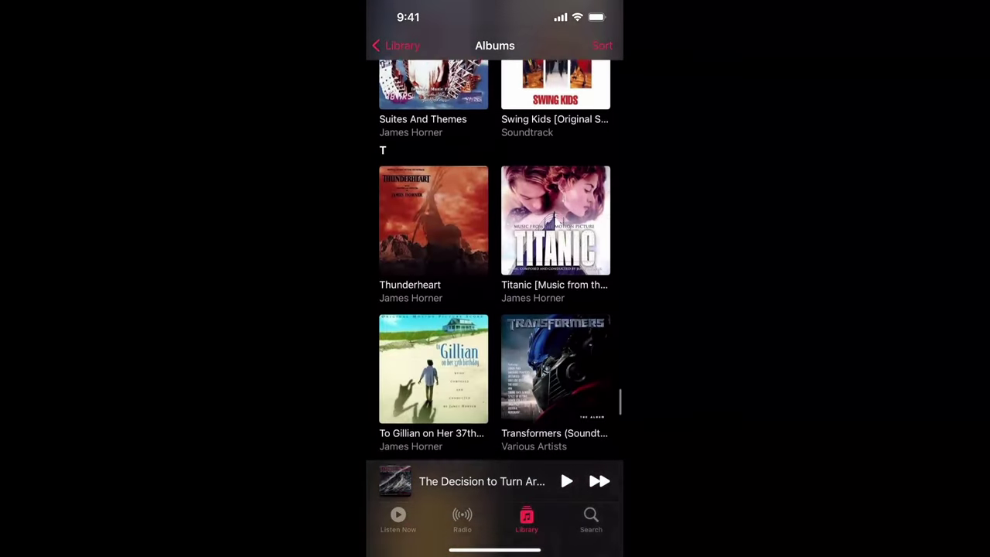
pyautogui.scroll(-5, 494, 309)
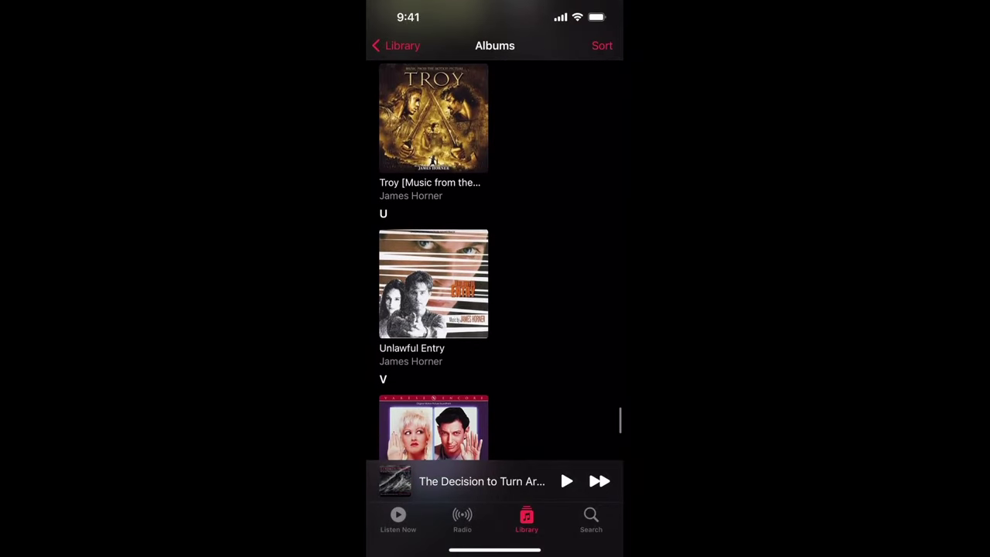
pyautogui.scroll(-5, 495, 309)
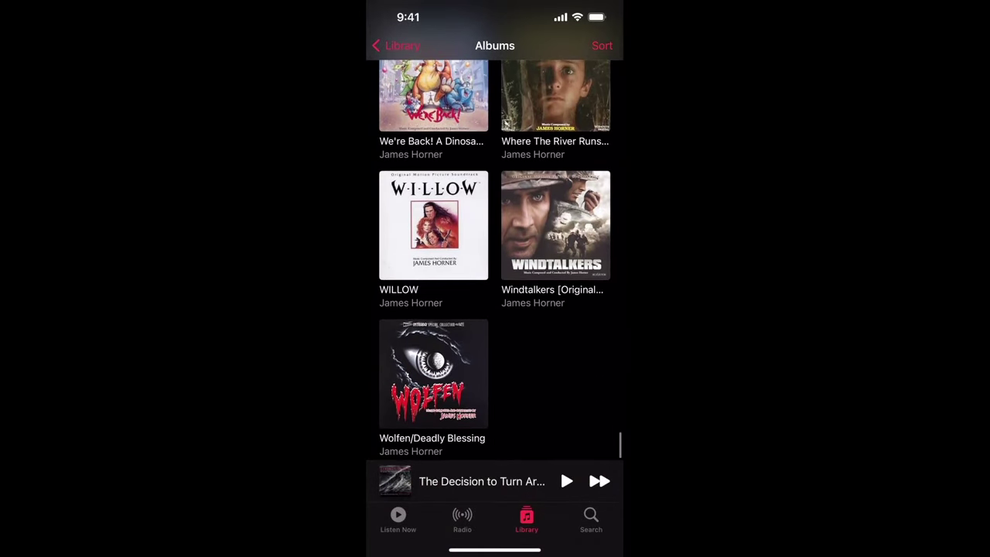
pyautogui.scroll(-2, 494, 309)
pyautogui.click(433, 373)
# - Recheck the album artwork in reverse order, from the end of the list back to The Devil's Own
pyautogui.scroll(3, 495, 263)
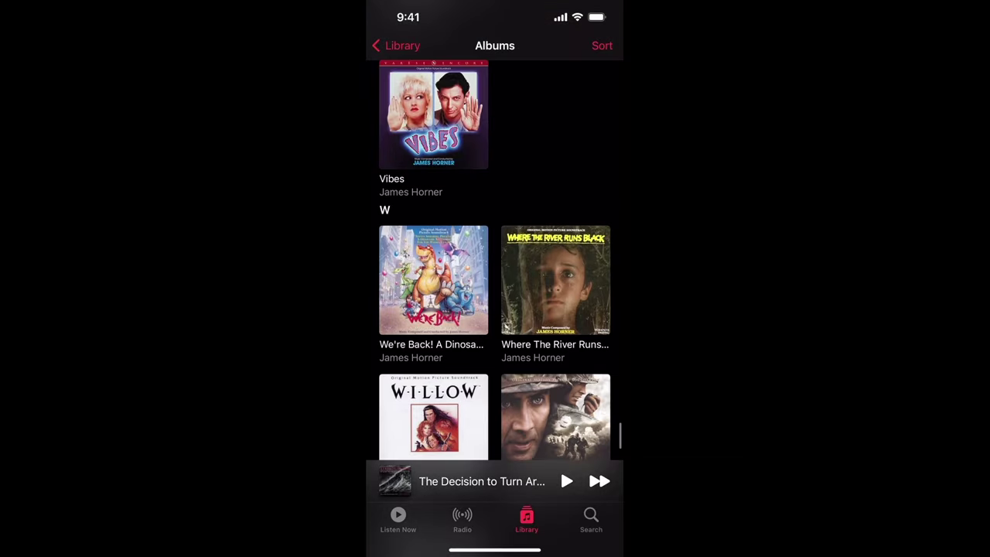
pyautogui.scroll(10, 494, 263)
pyautogui.scroll(15, 495, 263)
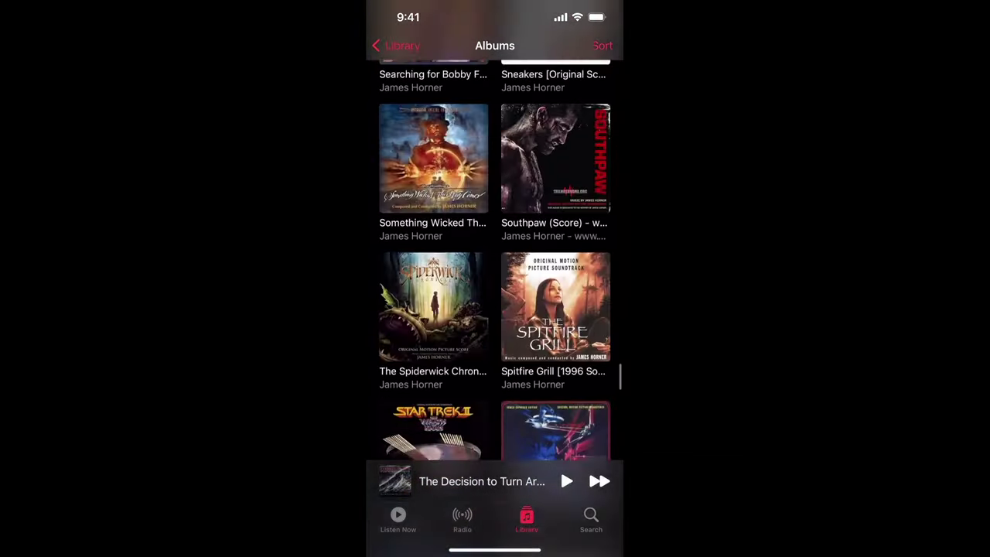
pyautogui.scroll(15, 495, 263)
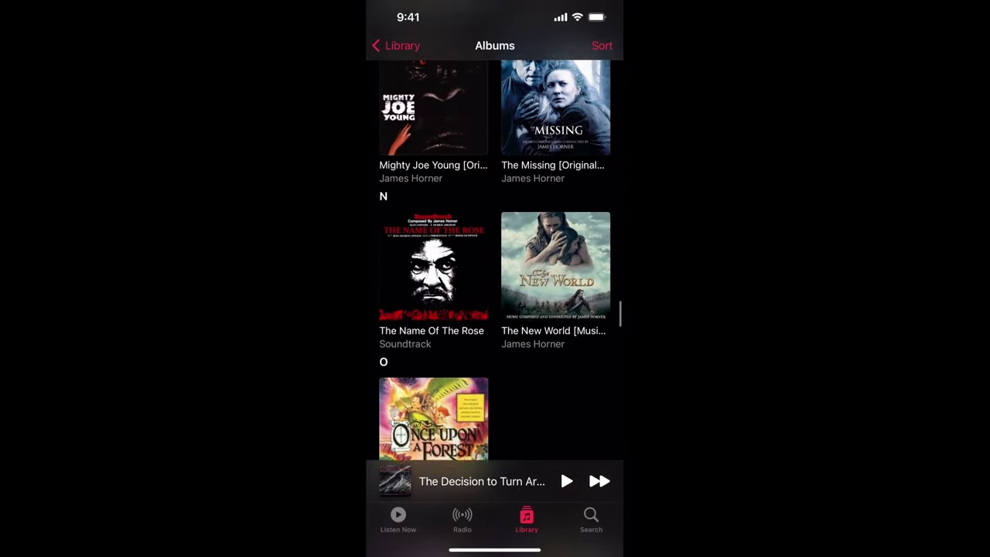
pyautogui.scroll(10, 495, 263)
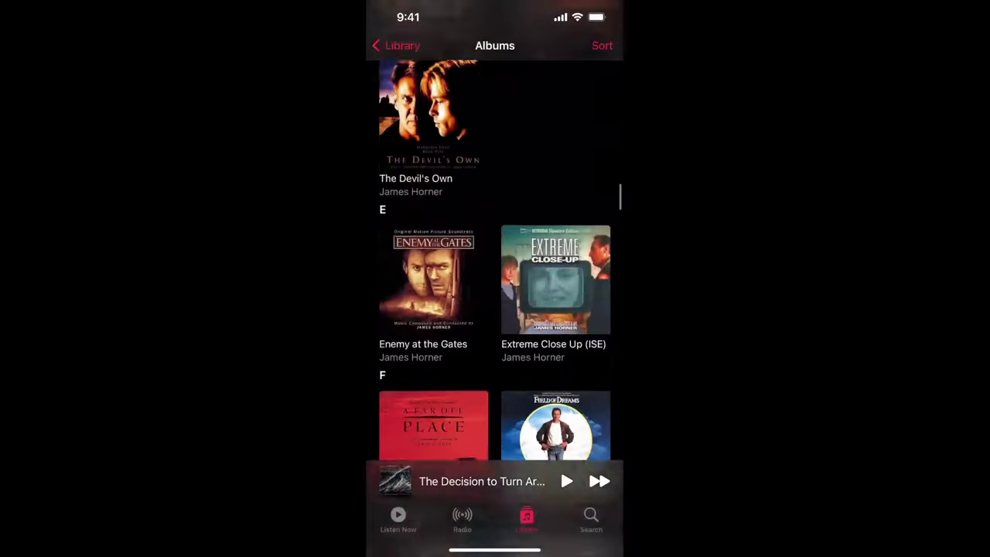
# - View the library's playlists, return to the library overview and exit to the iPhone's home screen
pyautogui.click(399, 46)
pyautogui.click(433, 113)
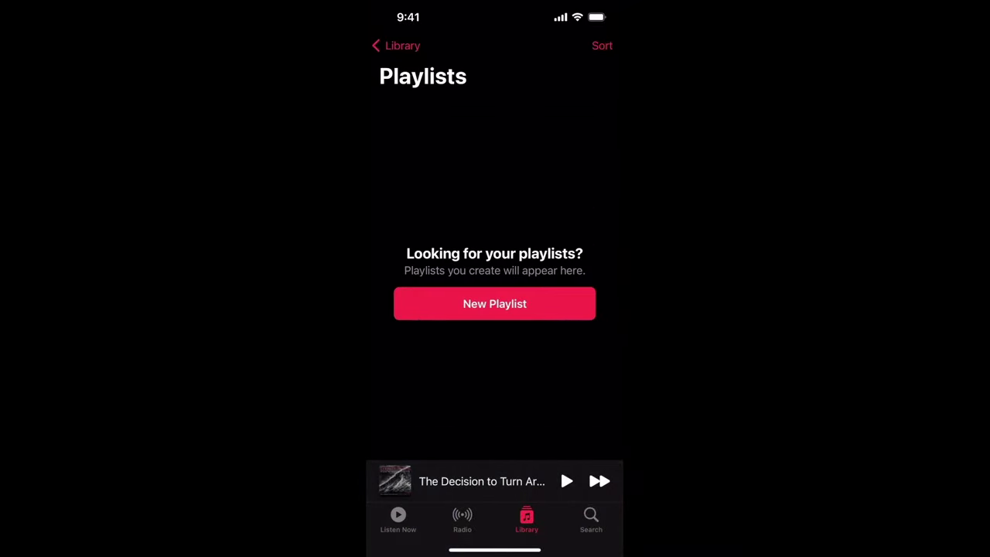
pyautogui.click(398, 46)
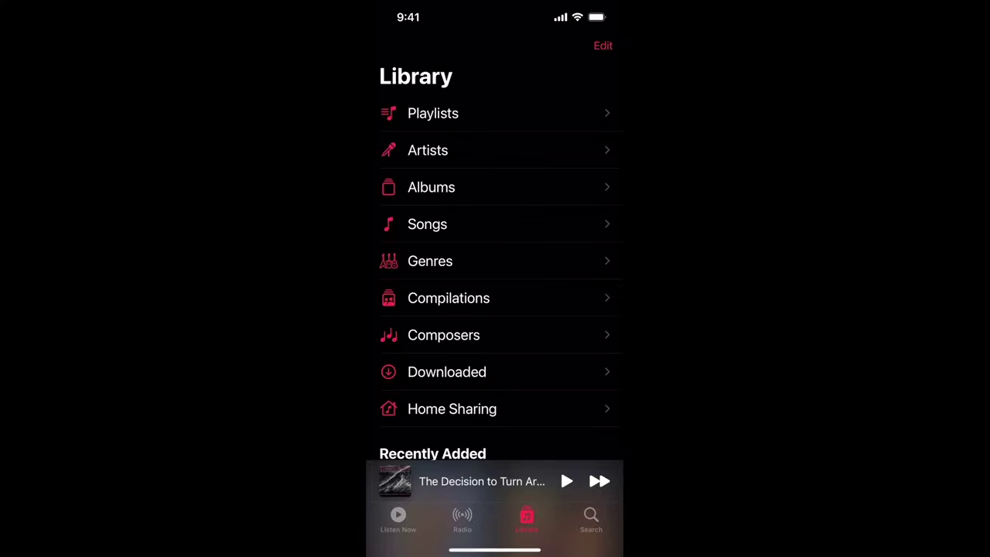
pyautogui.moveTo(495, 550); pyautogui.dragTo(495, 348)
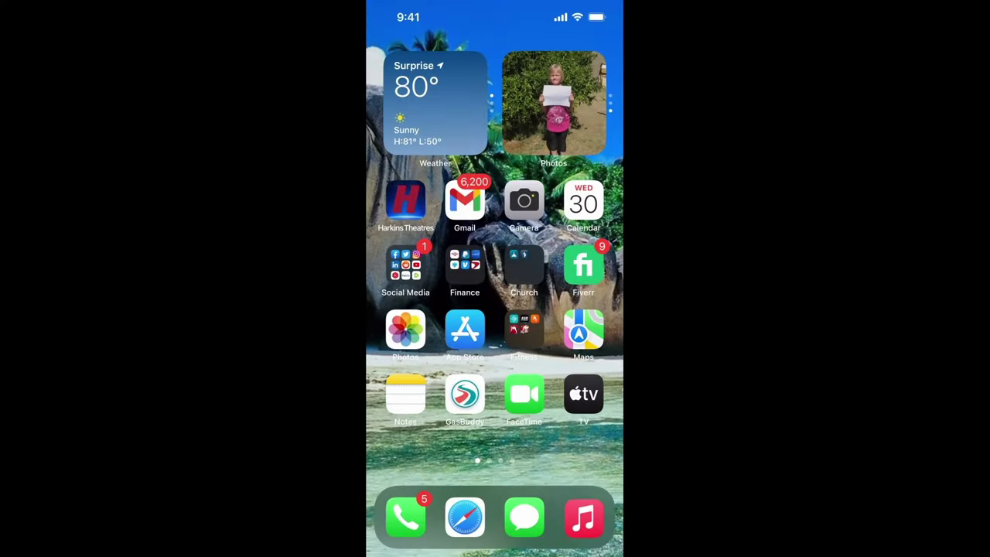